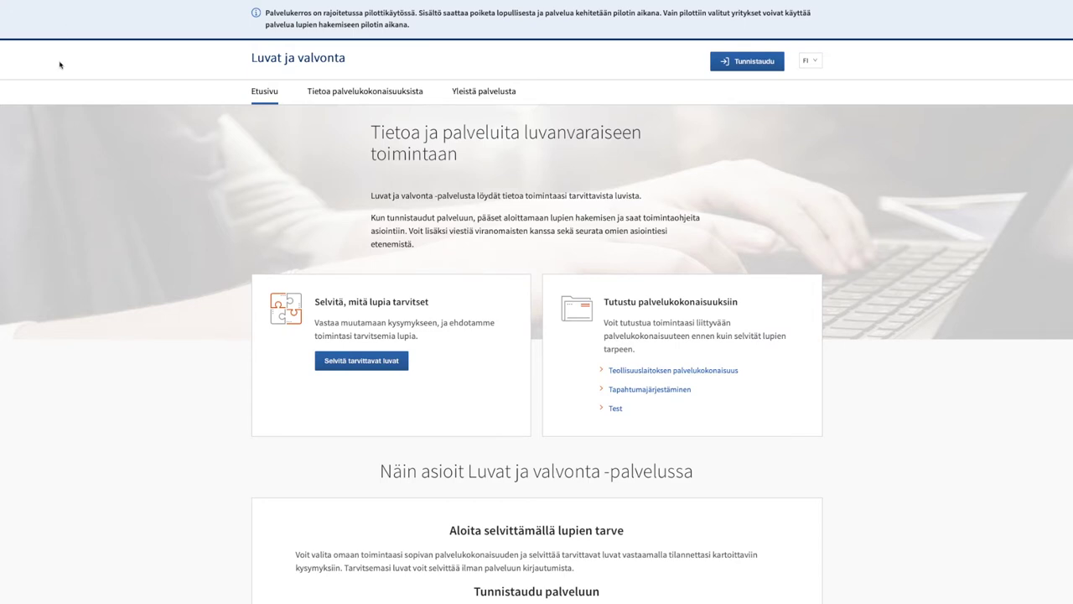
Start the permit needs survey with the service package Test and main municipality Salo, and continue to the existing permits
{"action": "left_click", "coordinate": [360, 361]}
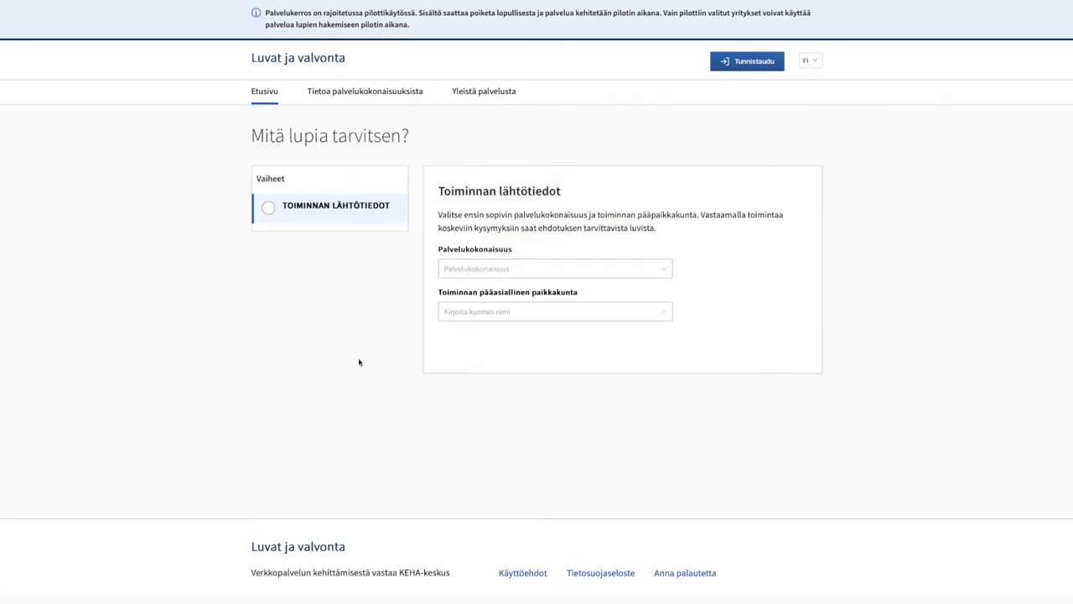
{"action": "left_click", "coordinate": [520, 268]}
{"action": "left_click", "coordinate": [467, 342]}
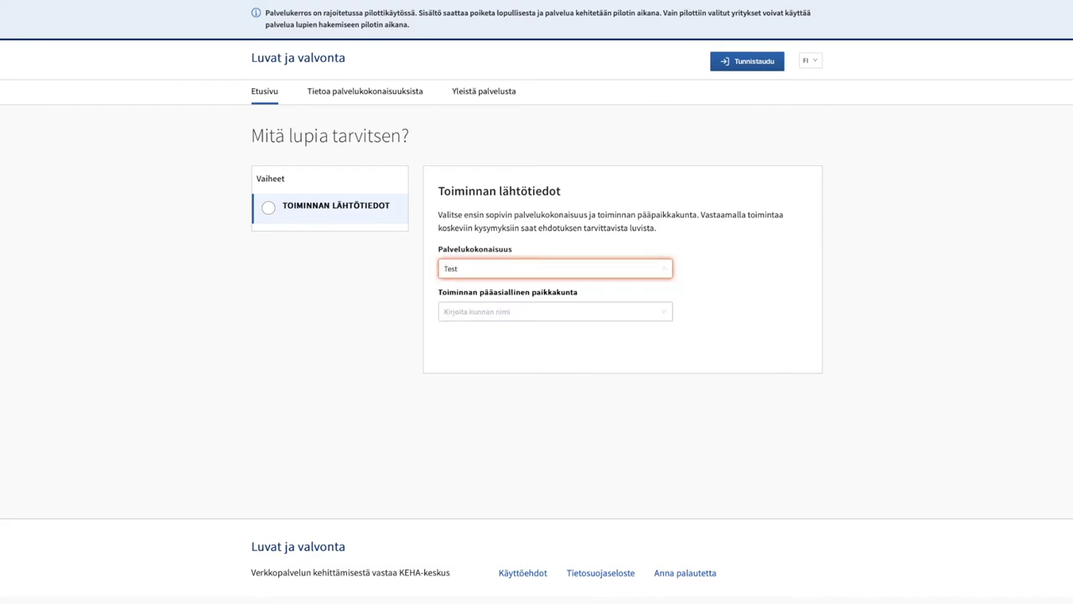
{"action": "left_click", "coordinate": [532, 317]}
{"action": "type", "text": "Salo"}
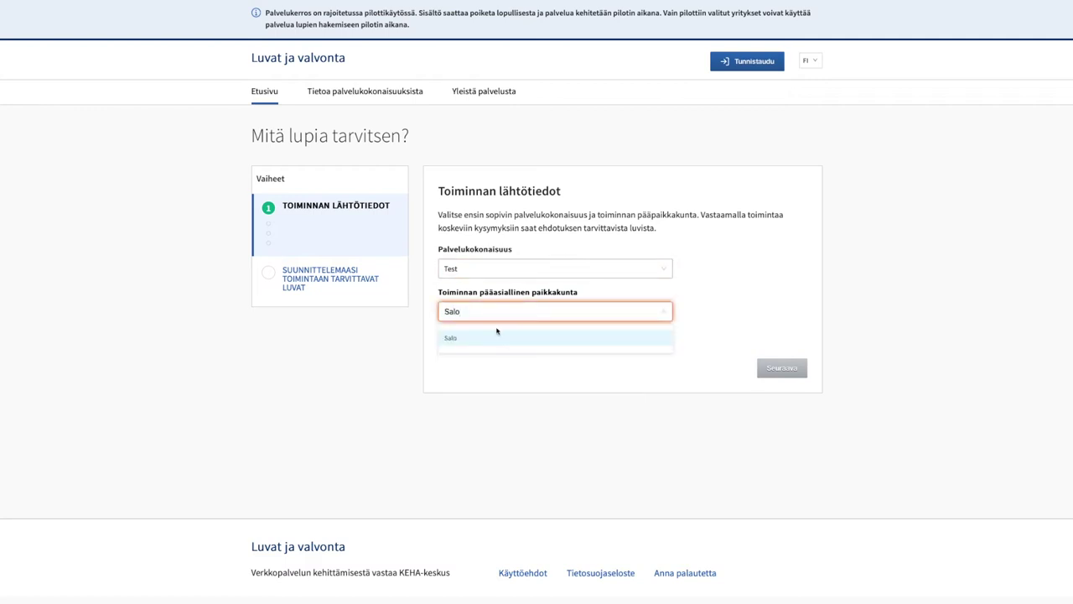
{"action": "left_click", "coordinate": [461, 340]}
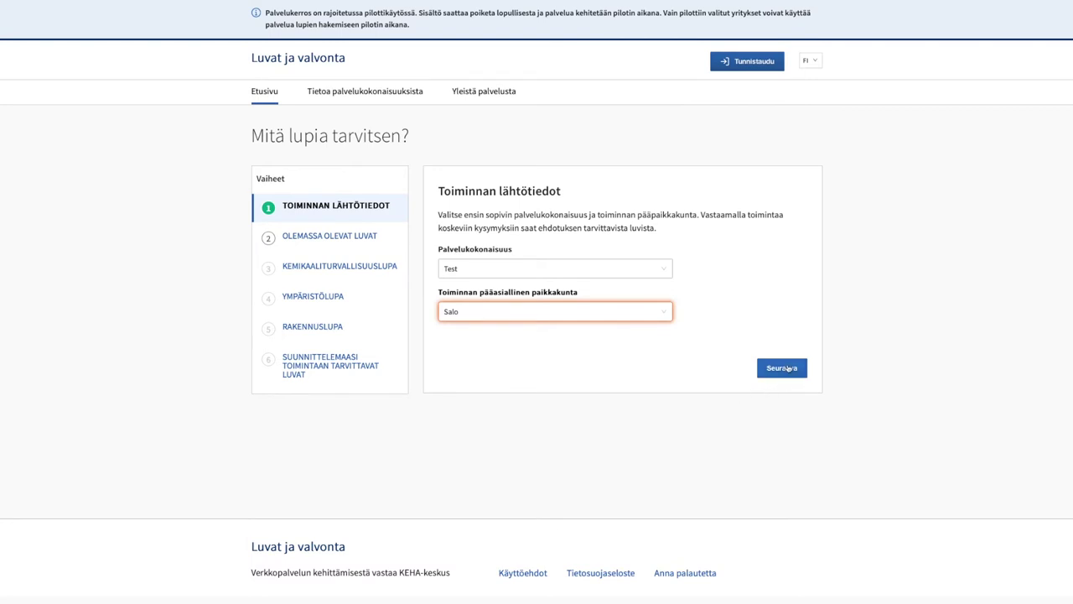
{"action": "left_click", "coordinate": [786, 368]}
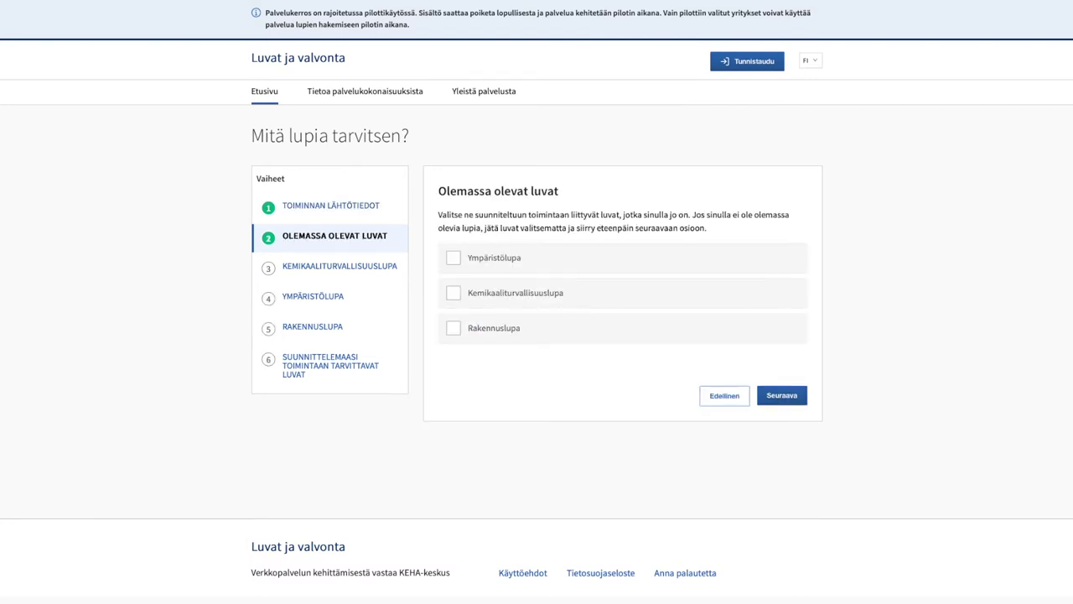
Continue without selecting any existing permits, mark that the activity handles or stores chemicals, and proceed to the environmental permit questions
{"action": "left_click", "coordinate": [781, 395]}
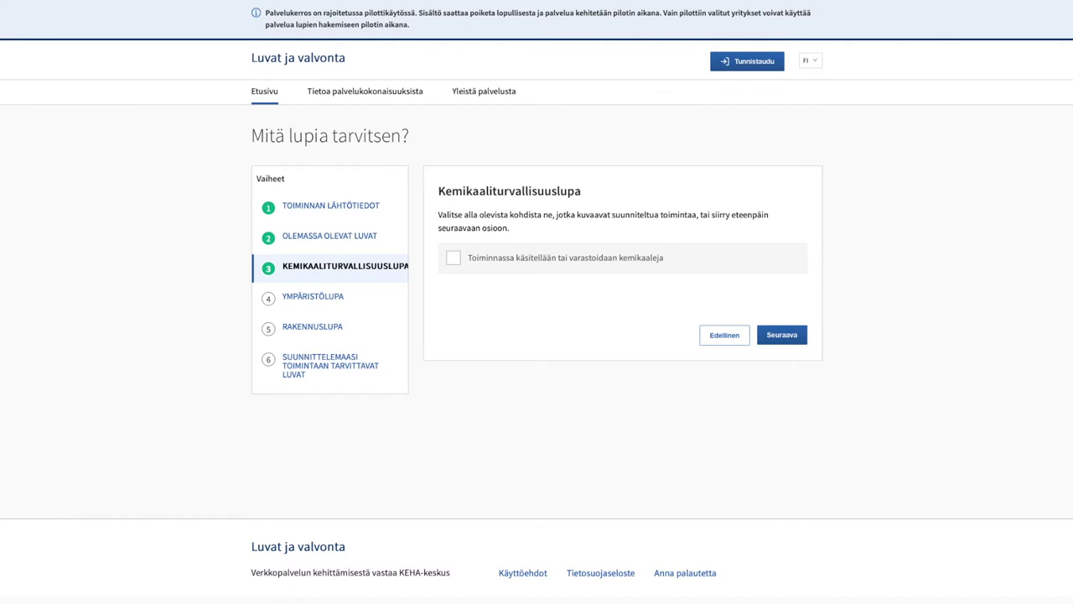
{"action": "left_click", "coordinate": [454, 261]}
{"action": "left_click", "coordinate": [788, 336]}
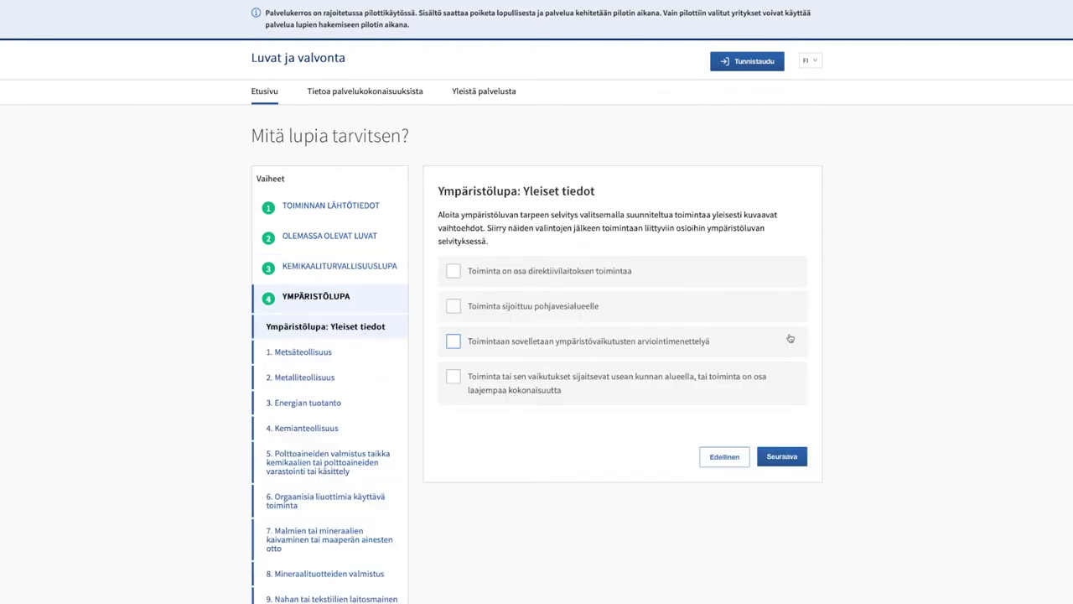
Mark the activity as located in a groundwater area and choose solvent option 1.2.6 c2 under Orgaanisia liuottimia käyttävä toiminta
{"action": "left_click", "coordinate": [453, 306]}
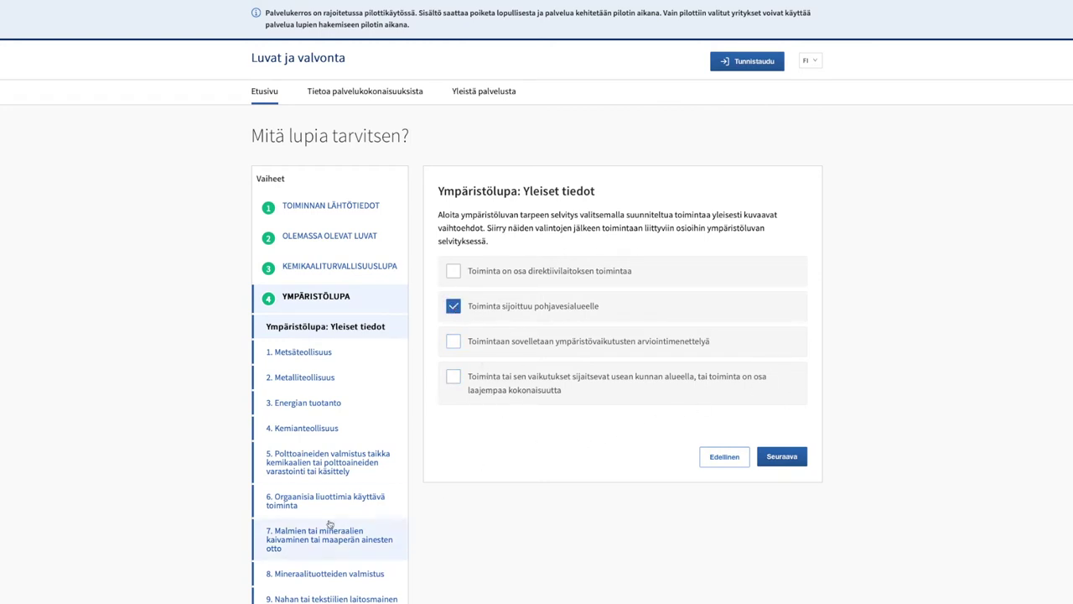
{"action": "scroll", "coordinate": [334, 503], "scroll_direction": "down", "scroll_amount": 3}
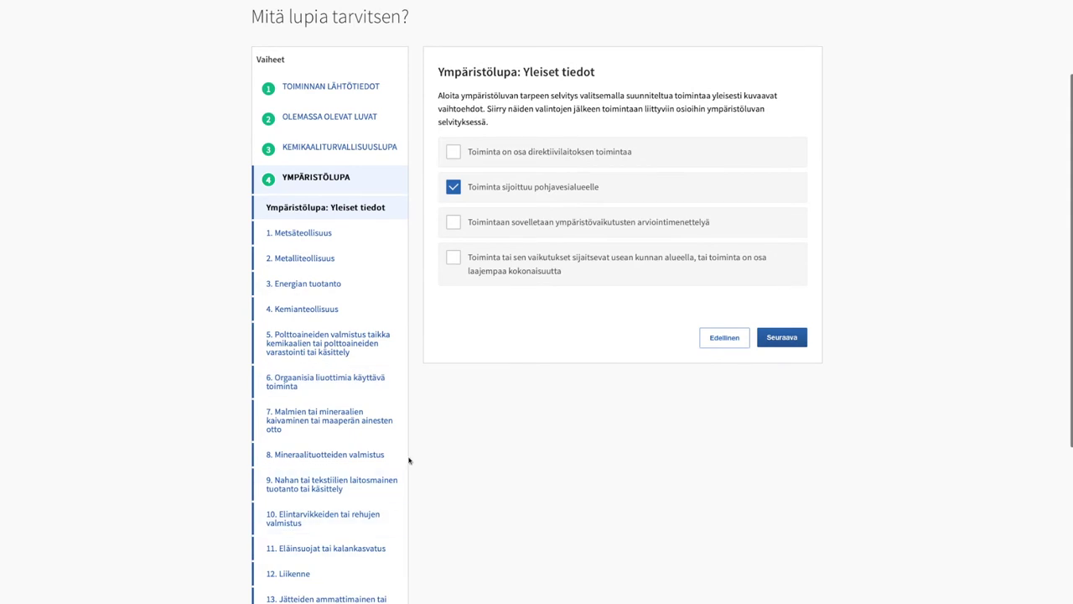
{"action": "left_click", "coordinate": [335, 386]}
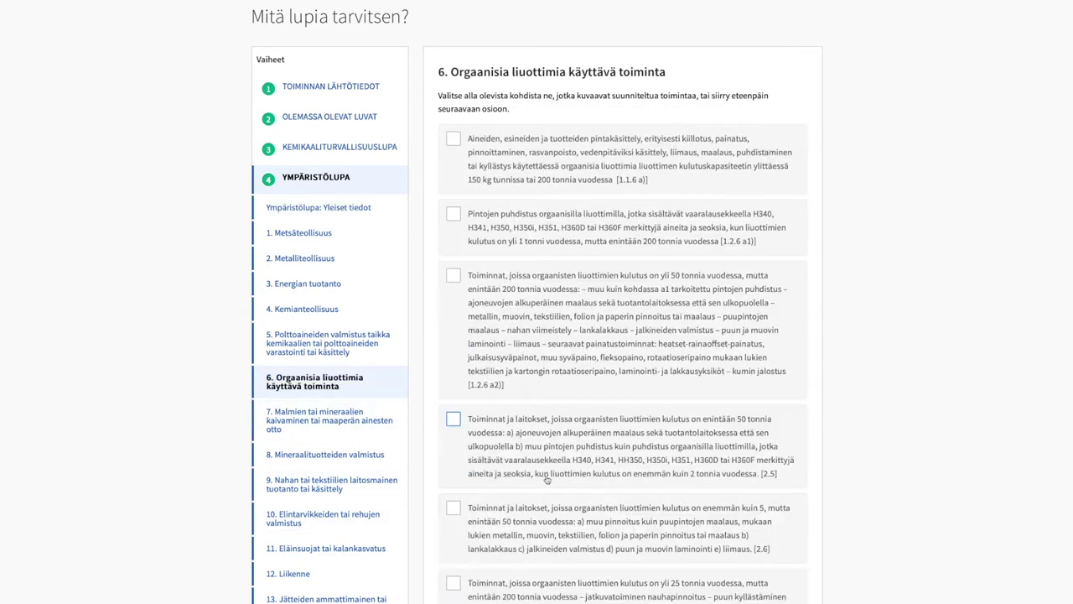
{"action": "scroll", "coordinate": [545, 472], "scroll_direction": "down", "scroll_amount": 3}
{"action": "scroll", "coordinate": [474, 431], "scroll_direction": "down", "scroll_amount": 9}
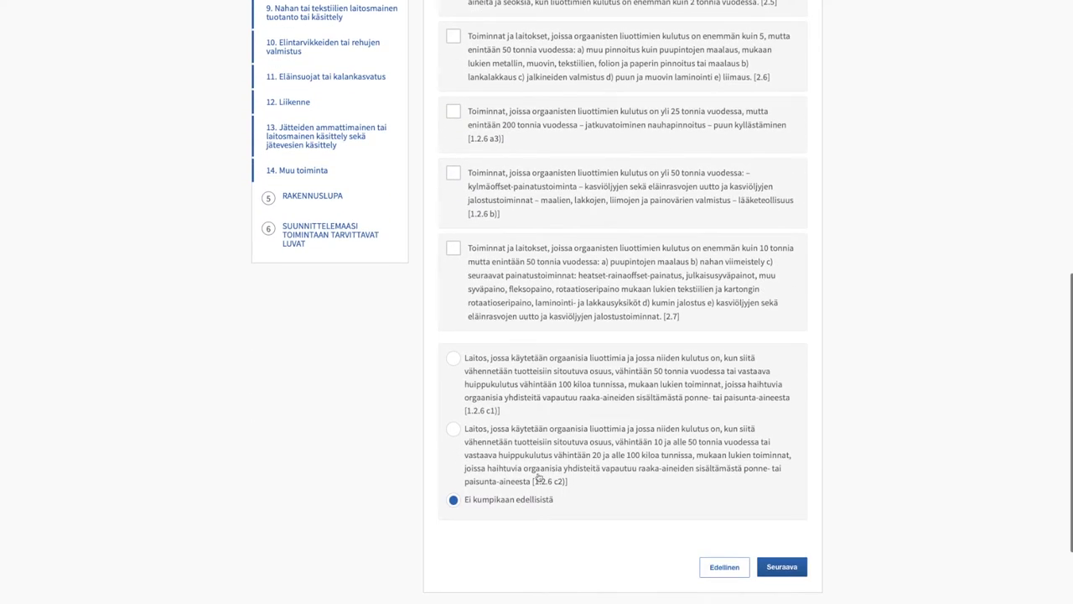
{"action": "left_click", "coordinate": [454, 430]}
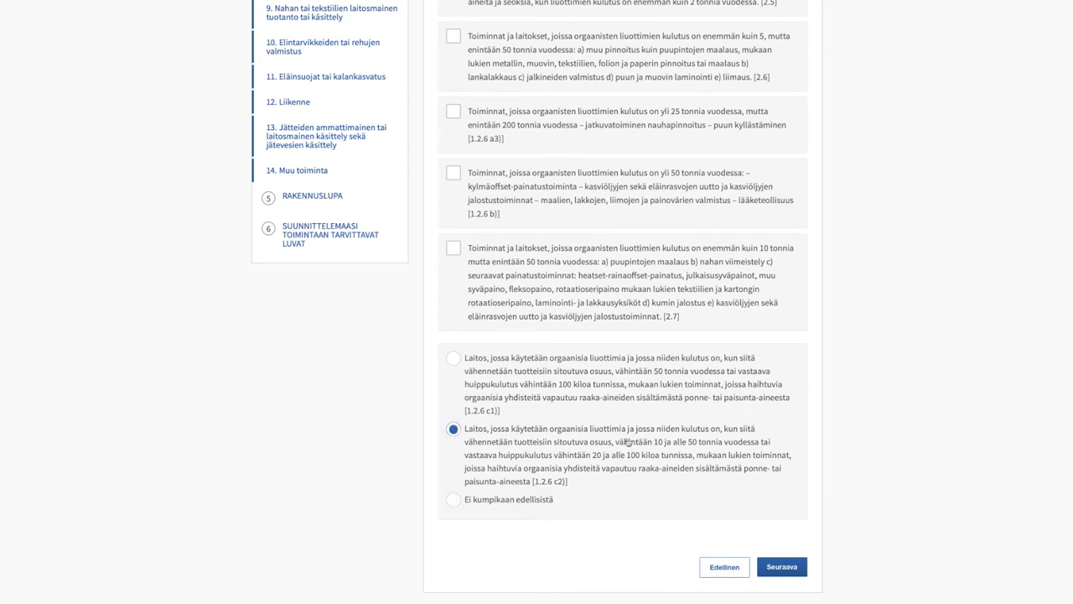
{"action": "left_click", "coordinate": [787, 572]}
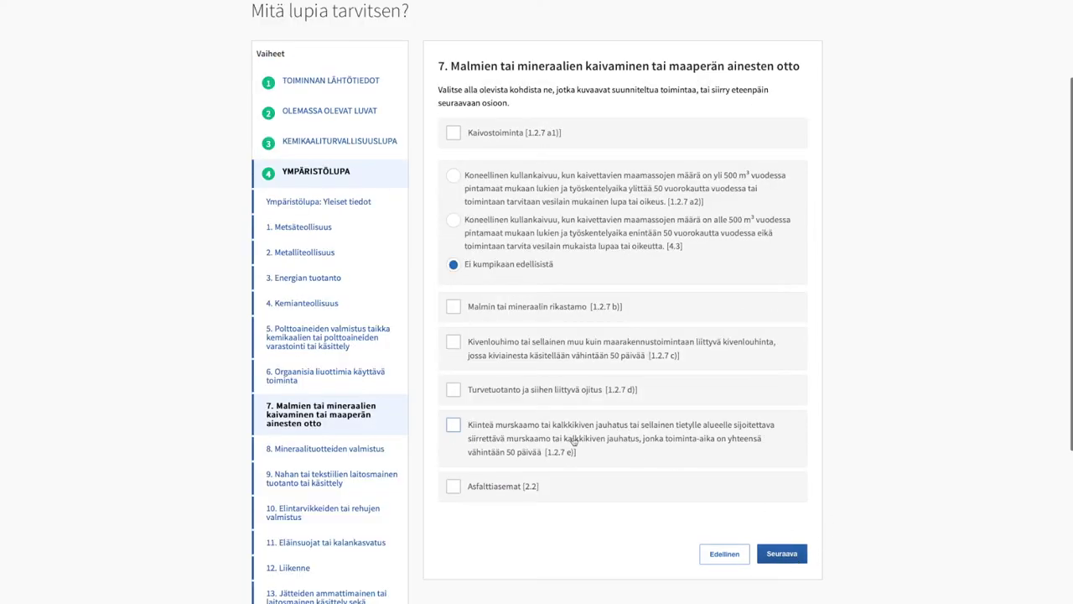
Under the environmental permit's Liikenne section, select the chemical railyard or terminal activity 1.2.12 d
{"action": "scroll", "coordinate": [352, 530], "scroll_direction": "down", "scroll_amount": 3}
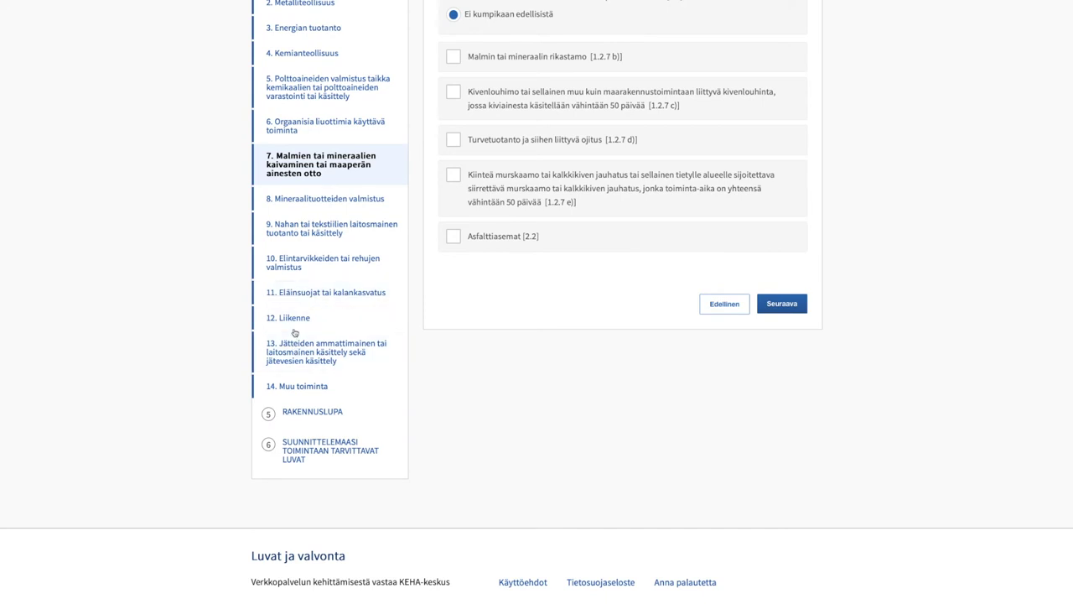
{"action": "left_click", "coordinate": [300, 388]}
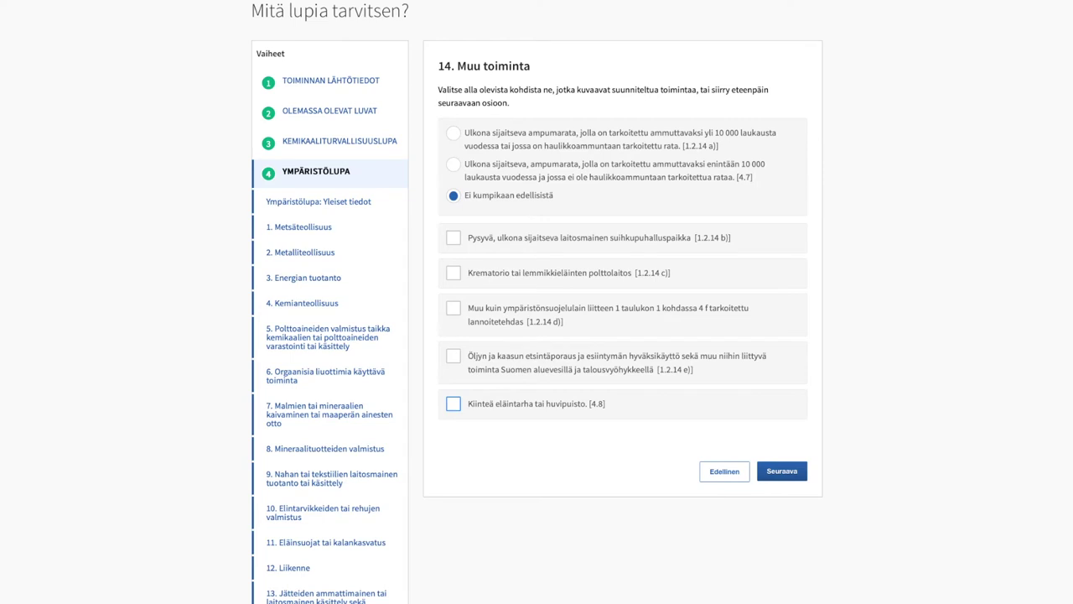
{"action": "left_click", "coordinate": [315, 567]}
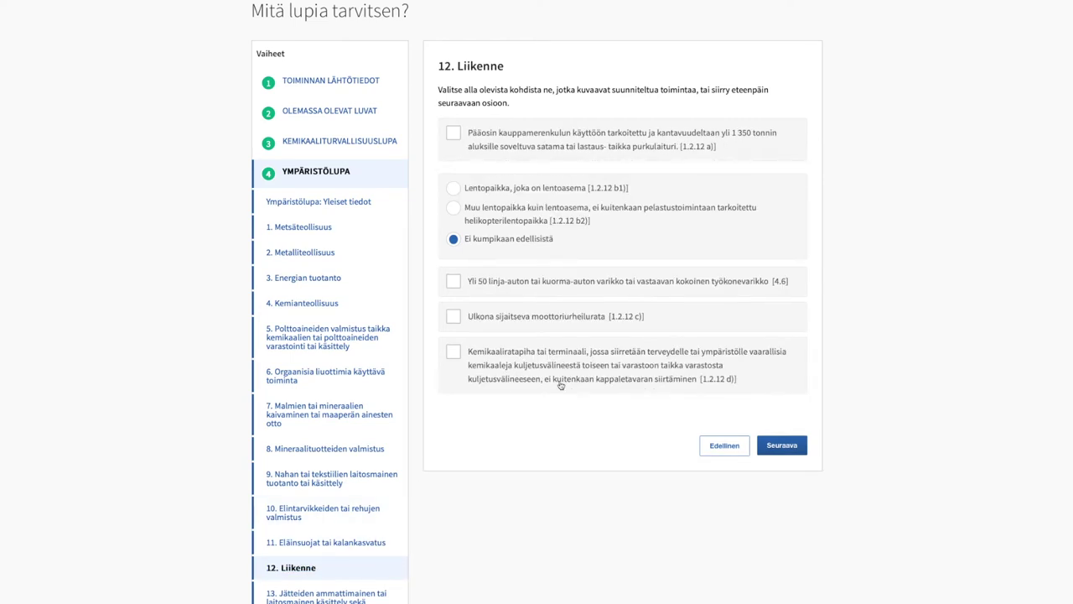
{"action": "left_click", "coordinate": [457, 355]}
{"action": "scroll", "coordinate": [369, 524], "scroll_direction": "down", "scroll_amount": 2}
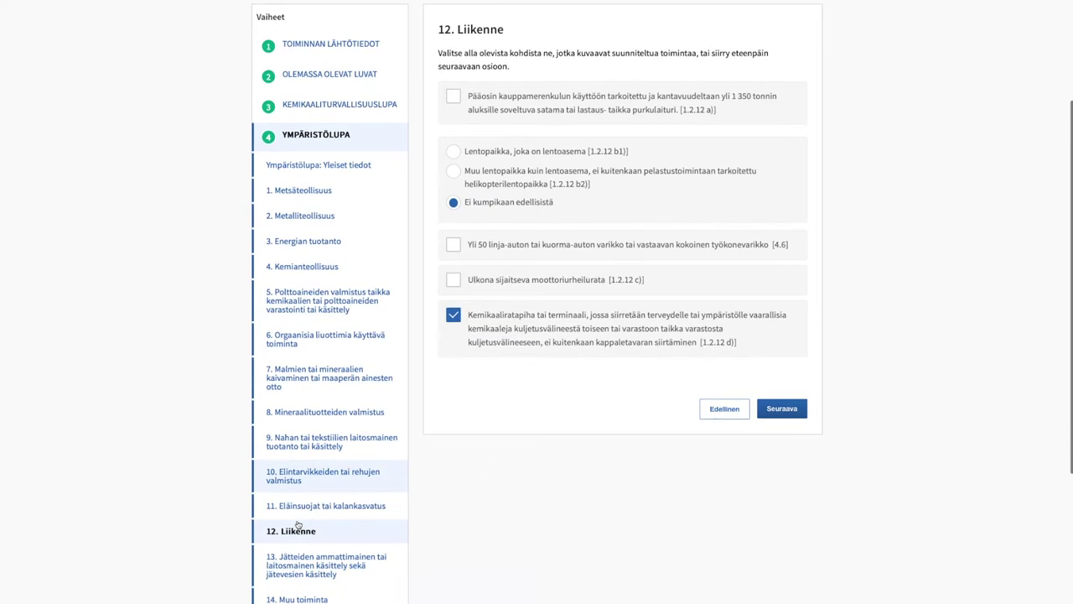
Add testKemikaaliturvallisuuslupa to the required permits in the survey summary and start the application process
{"action": "left_click", "coordinate": [331, 541]}
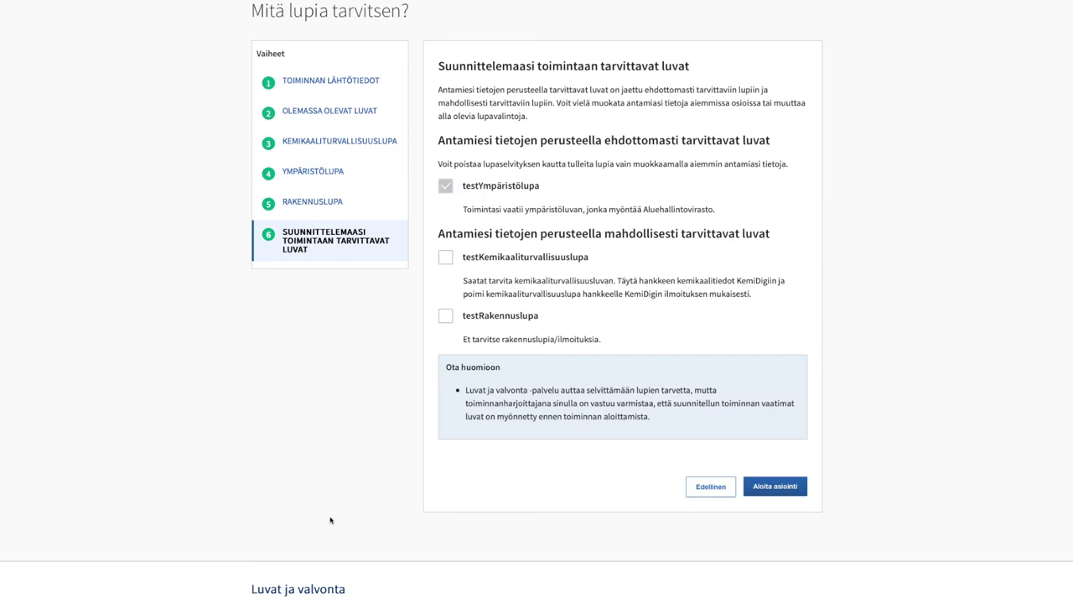
{"action": "left_click", "coordinate": [446, 260]}
{"action": "left_click", "coordinate": [774, 486]}
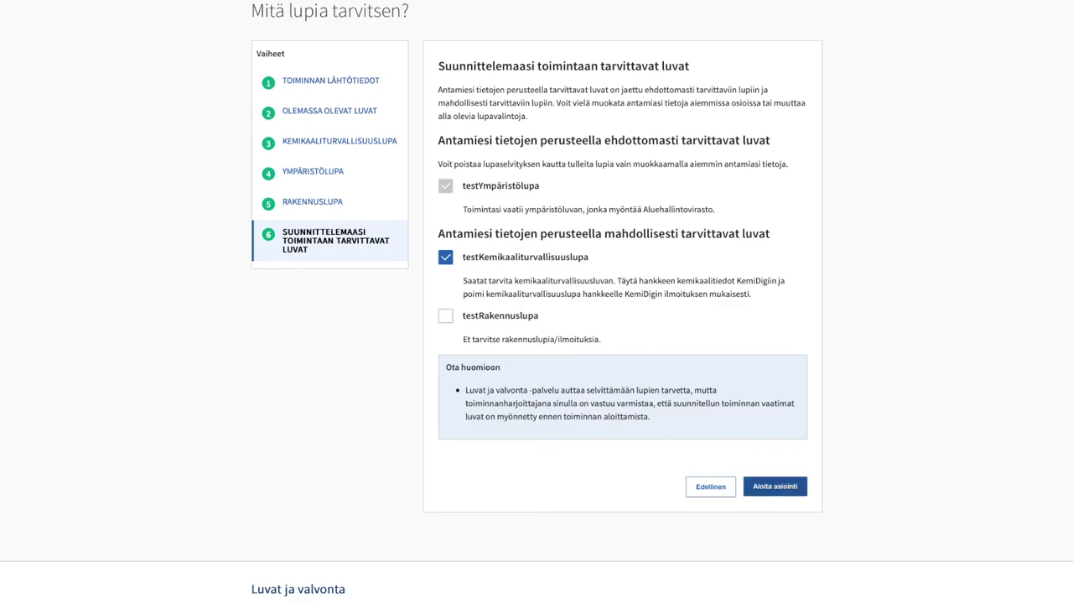
Authenticate with Testitunnistaja using the test personal identity code and continue to the service
{"action": "left_click", "coordinate": [335, 384]}
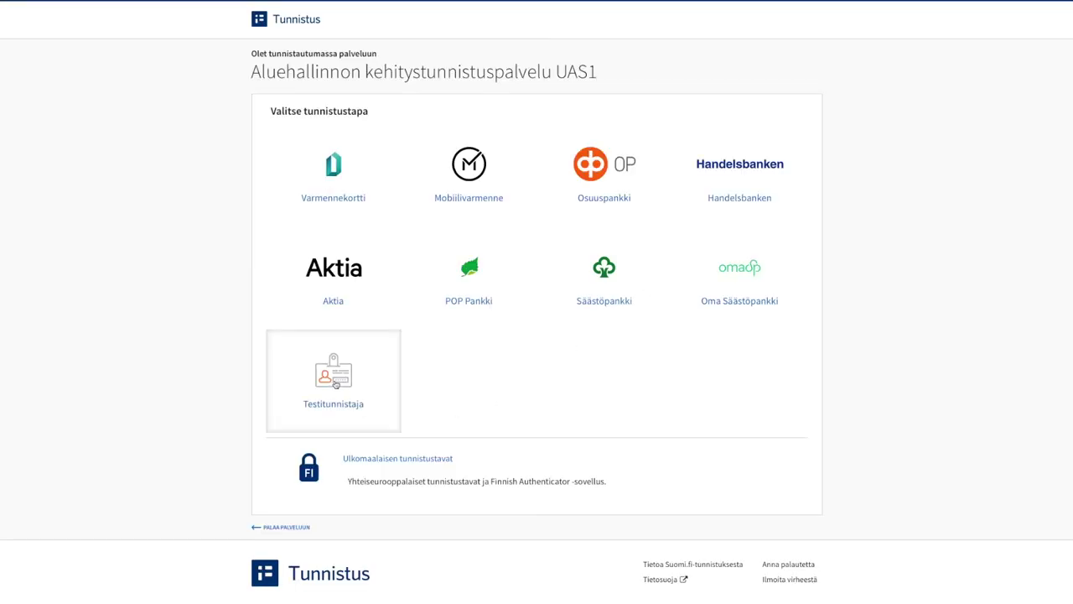
{"action": "left_click", "coordinate": [334, 208]}
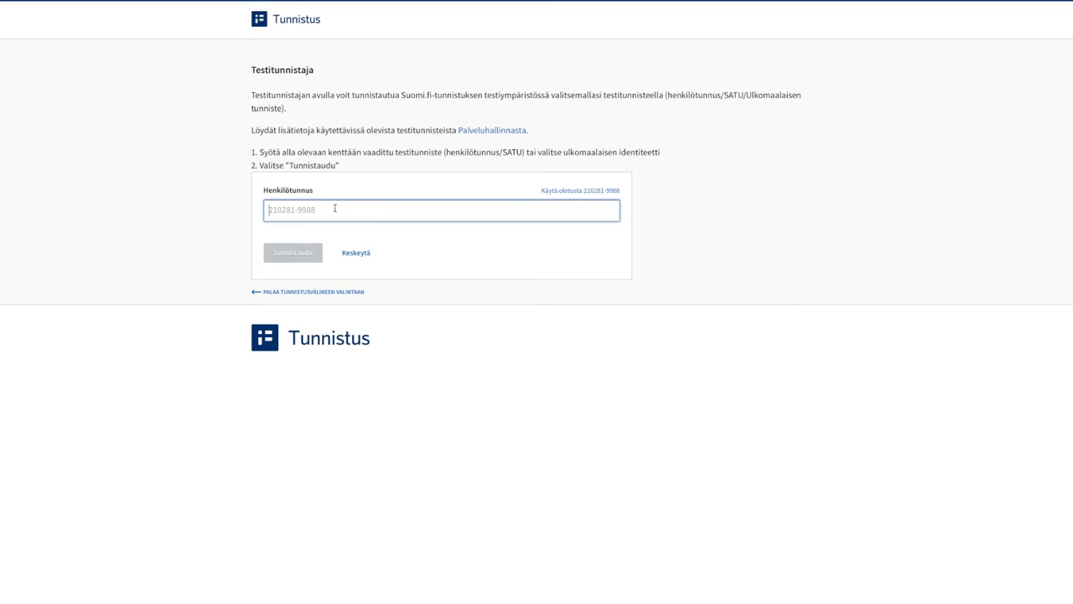
{"action": "type", "text": "050369-999N"}
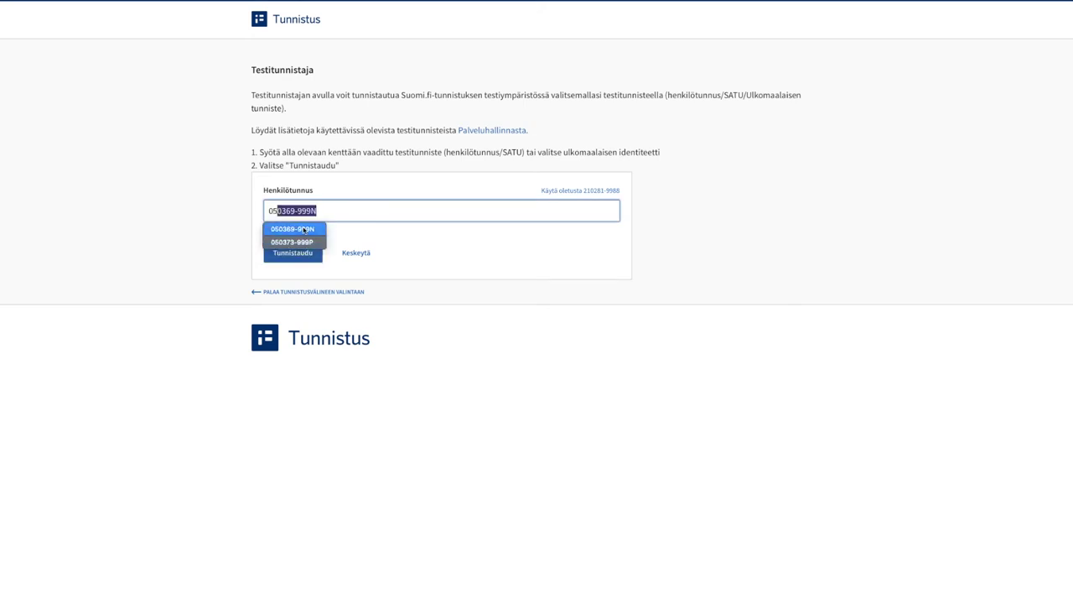
{"action": "key", "text": "Return"}
{"action": "left_click", "coordinate": [295, 254]}
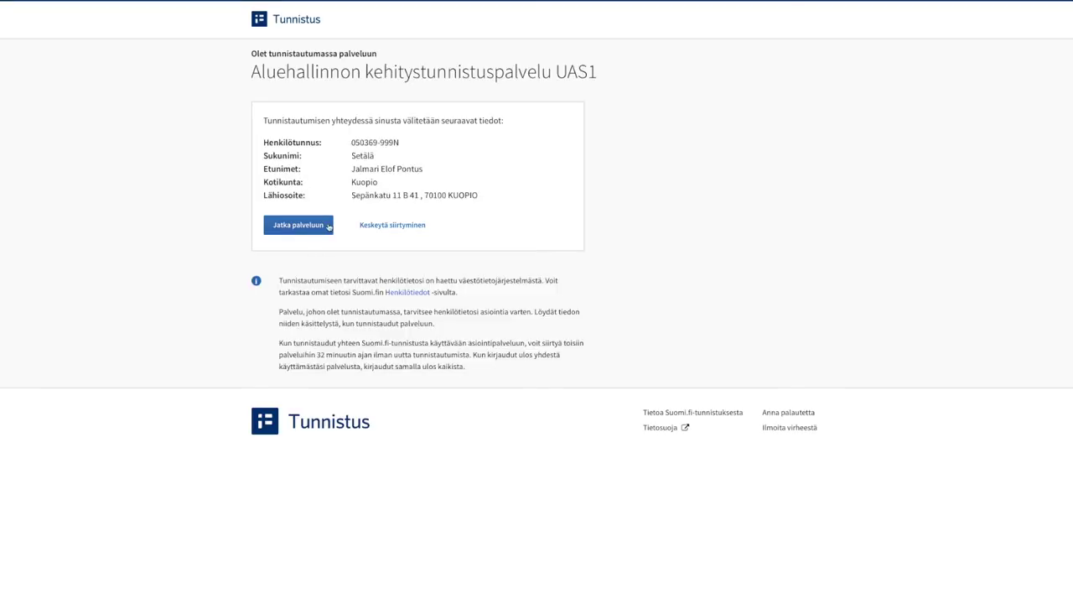
{"action": "left_click", "coordinate": [290, 224]}
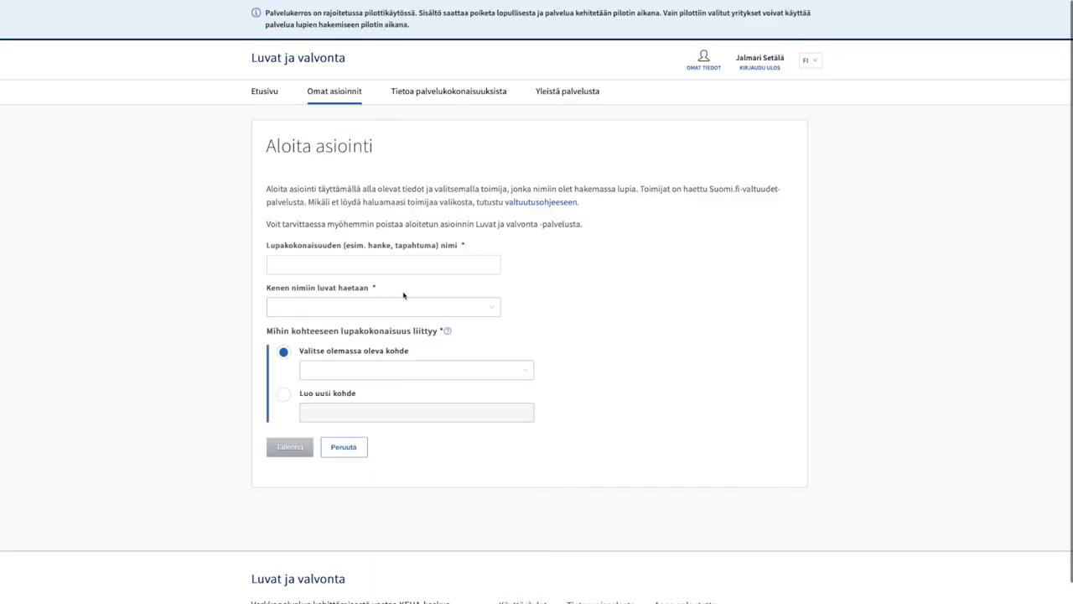
Choose TTV-RAKENNUS OY as the permit applicant and create a new site named TTV Kemikaalivarasto
{"action": "left_click", "coordinate": [393, 307]}
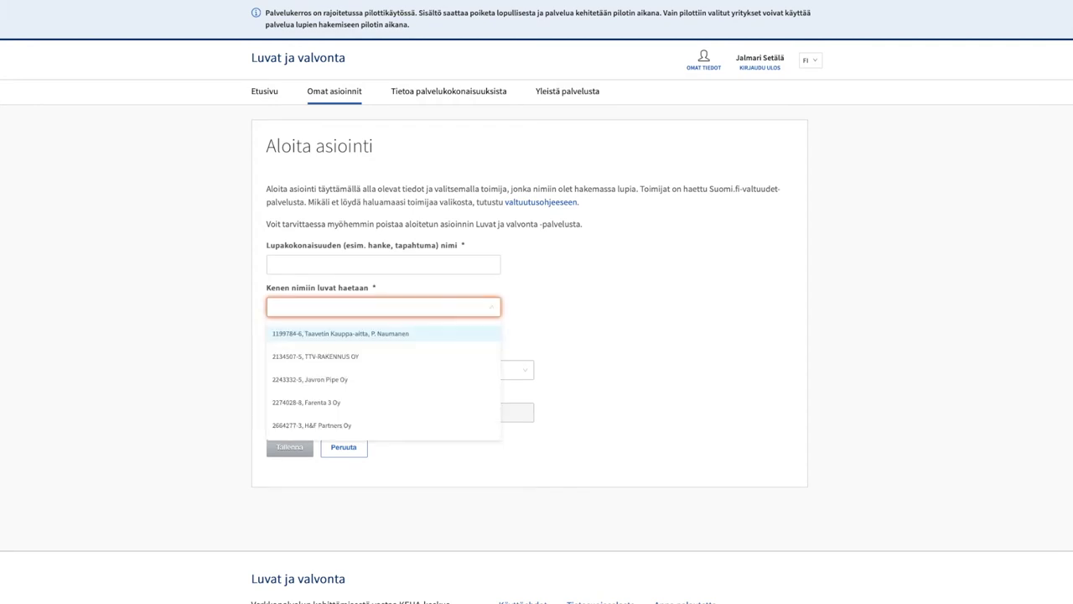
{"action": "left_click", "coordinate": [321, 358]}
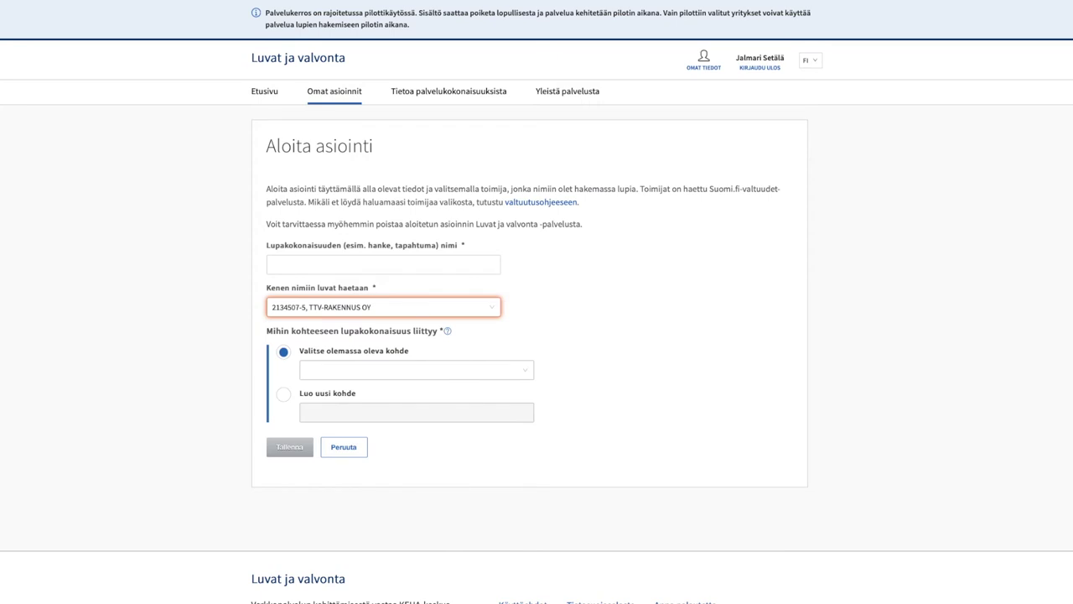
{"action": "left_click", "coordinate": [379, 377]}
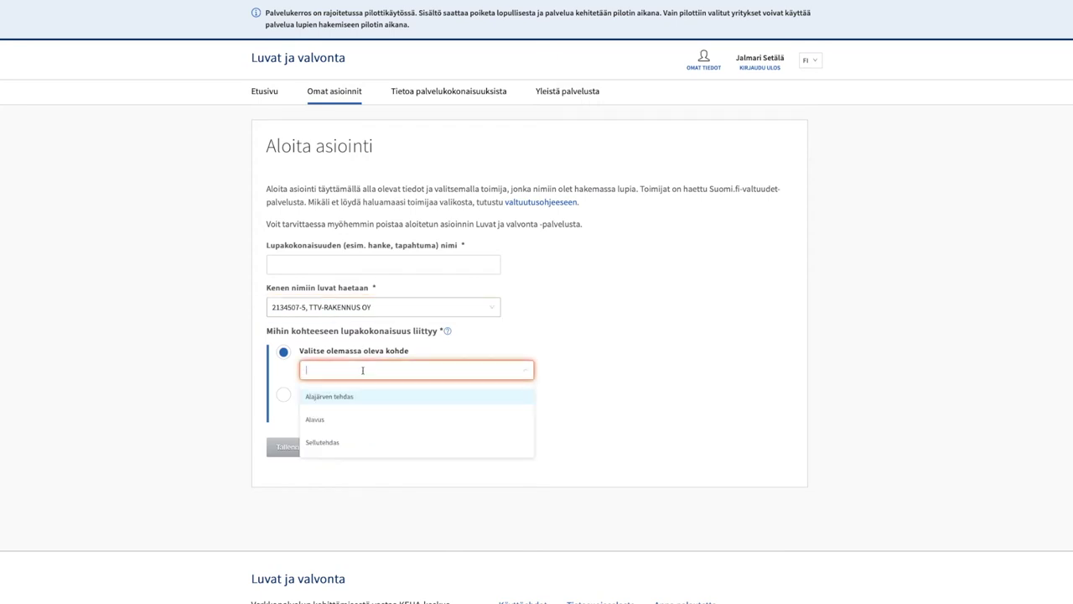
{"action": "left_click", "coordinate": [282, 404]}
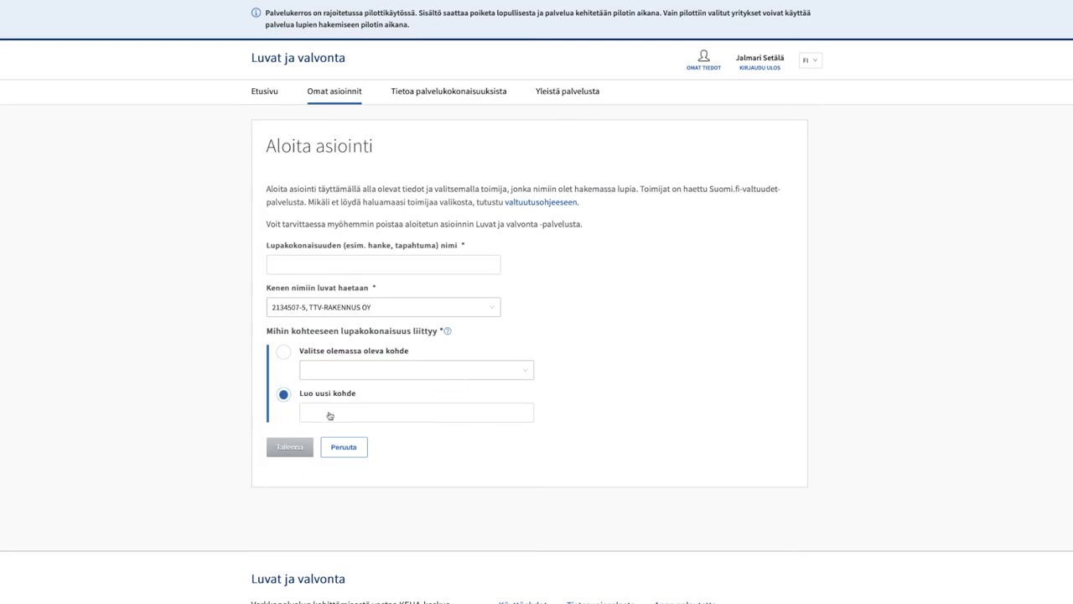
{"action": "left_click", "coordinate": [330, 415]}
{"action": "type", "text": "TTV"}
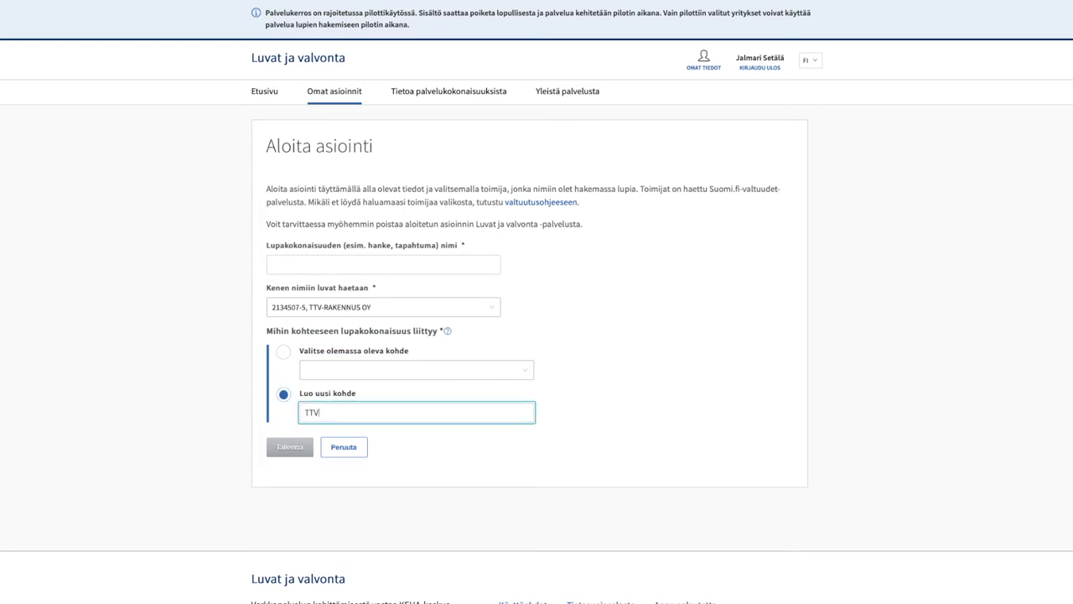
{"action": "type", "text": " Kemikaalivarasto"}
Name the permit package Uusi säiliö and save the new case
{"action": "left_click", "coordinate": [326, 265]}
{"action": "type", "text": "Uusi säiliö"}
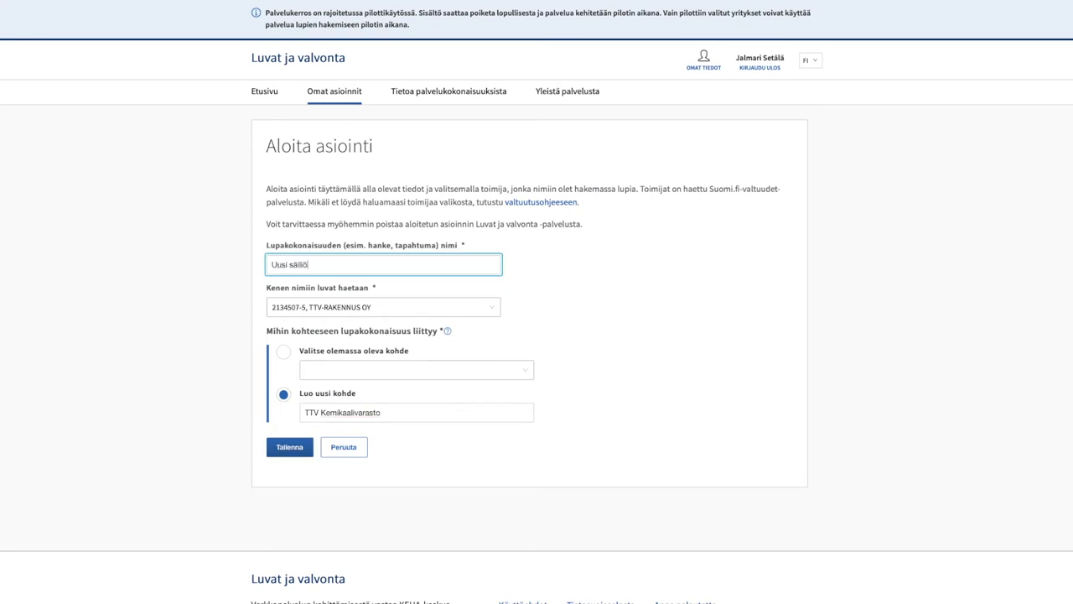
{"action": "left_click", "coordinate": [285, 453]}
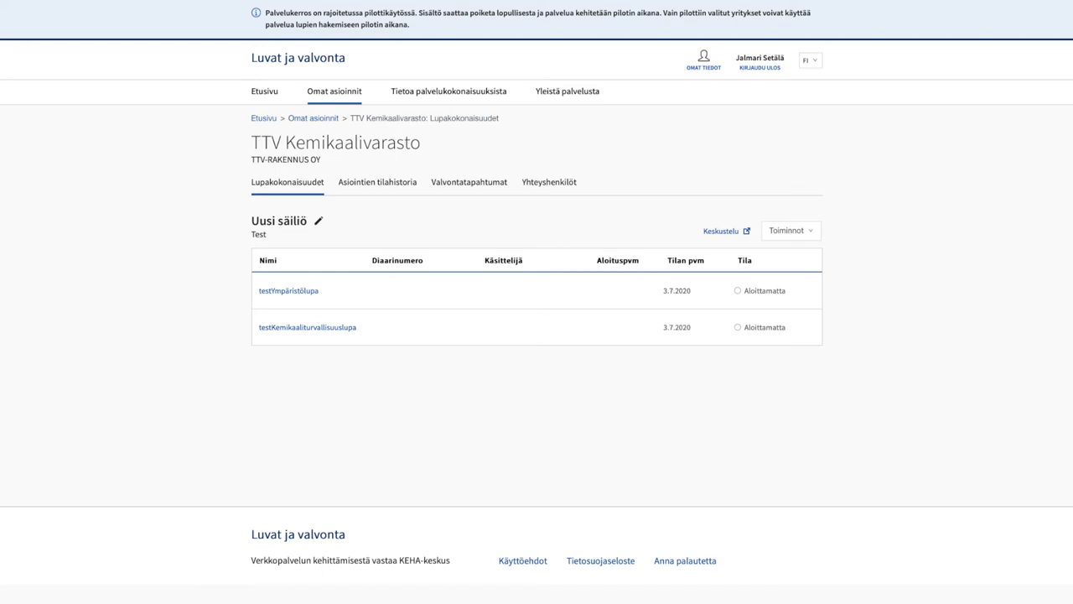
Open the Toiminnanharjoittaja section of the testYmpäristölupa application and choose Laskutusosoite as the billing method
{"action": "left_click", "coordinate": [295, 291]}
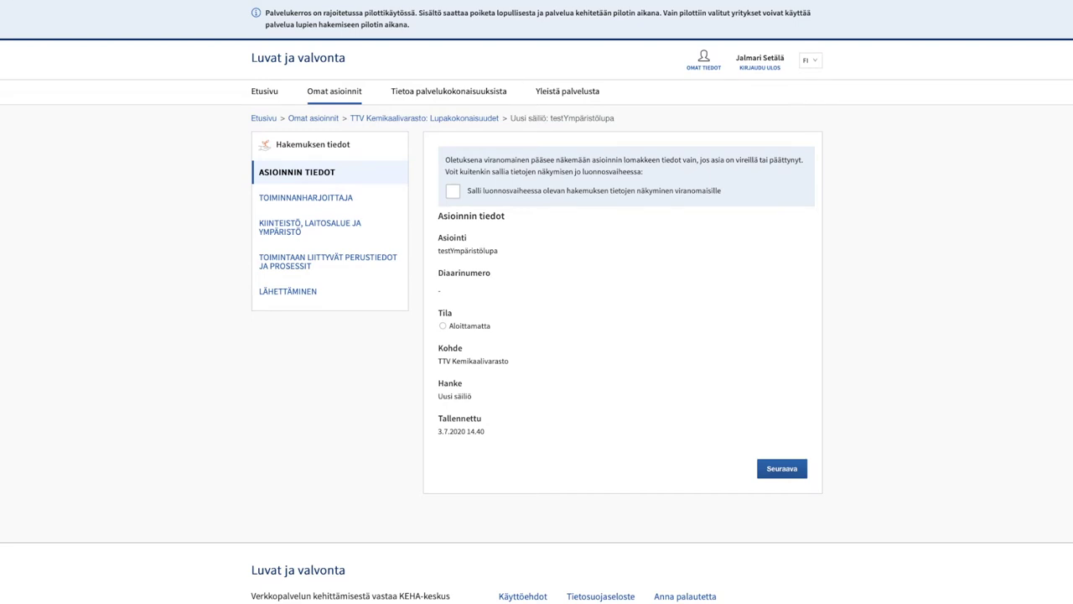
{"action": "left_click", "coordinate": [261, 195]}
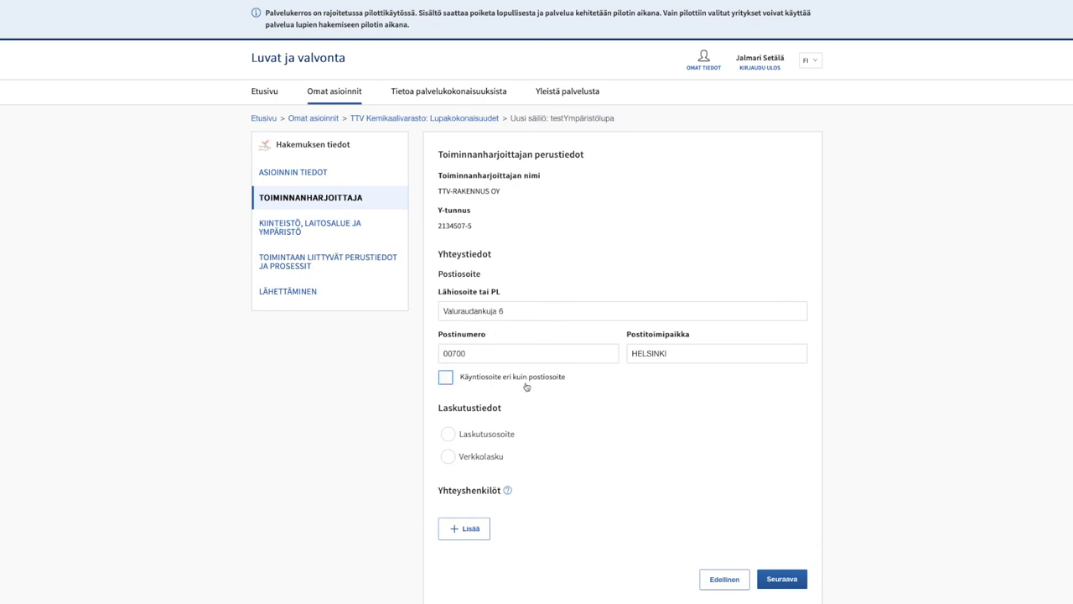
{"action": "left_click", "coordinate": [449, 436]}
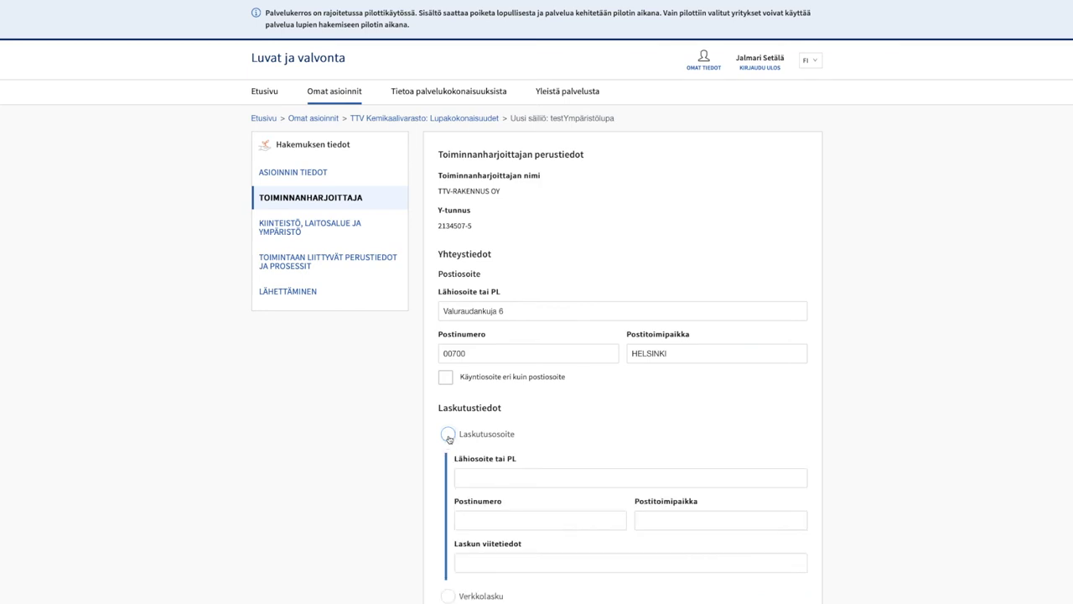
{"action": "scroll", "coordinate": [545, 485], "scroll_direction": "down", "scroll_amount": 1}
{"action": "scroll", "coordinate": [545, 485], "scroll_direction": "down", "scroll_amount": 1}
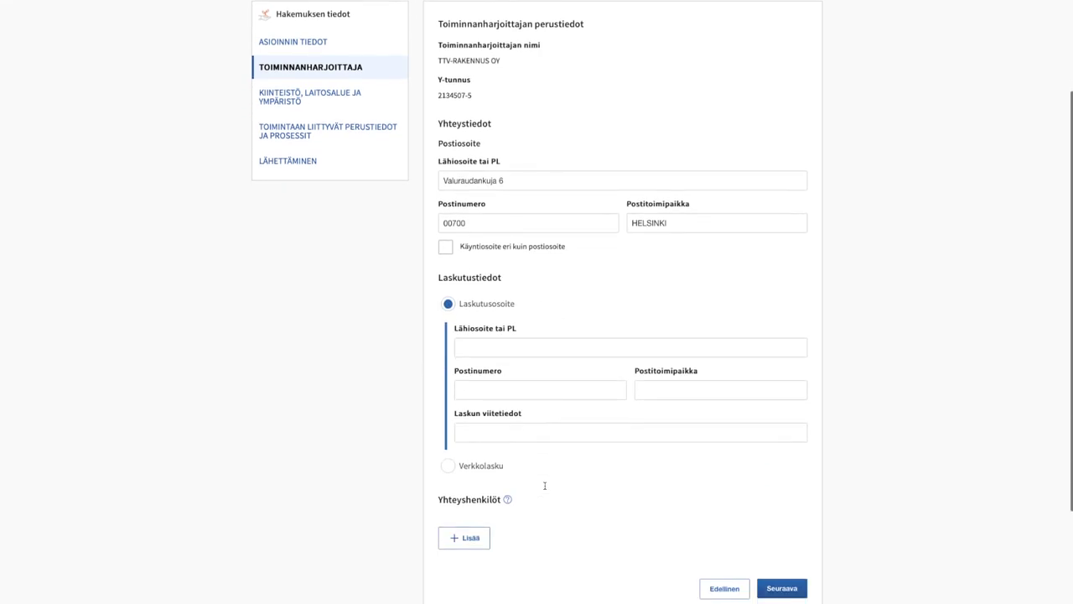
Switch the billing method to Verkkolasku, then add a contact person entry under Yhteyshenkilöt and expand its fields
{"action": "left_click", "coordinate": [451, 466]}
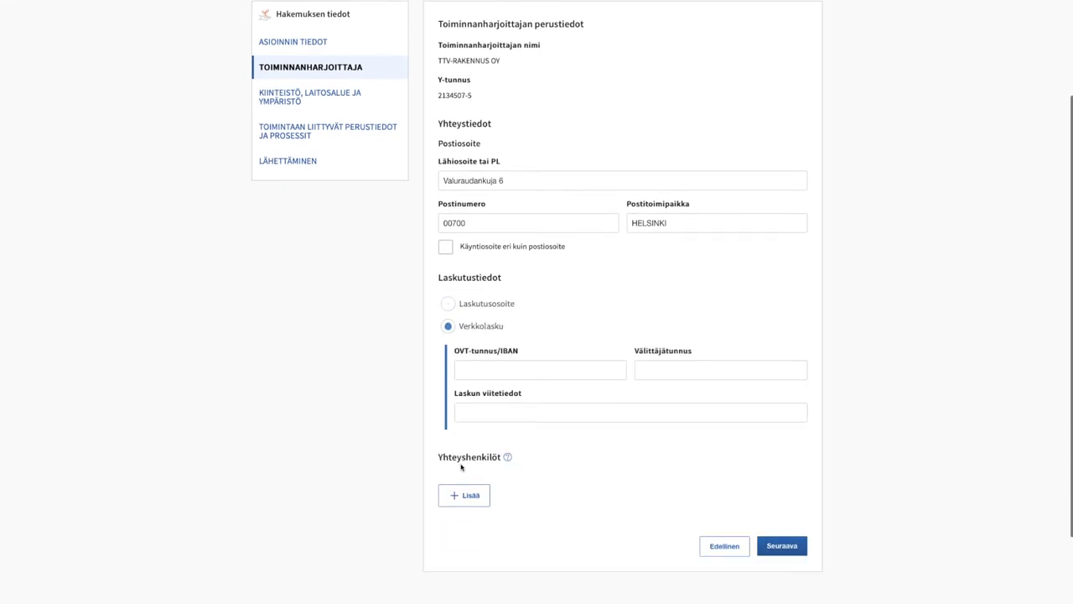
{"action": "scroll", "coordinate": [520, 474], "scroll_direction": "down", "scroll_amount": 1}
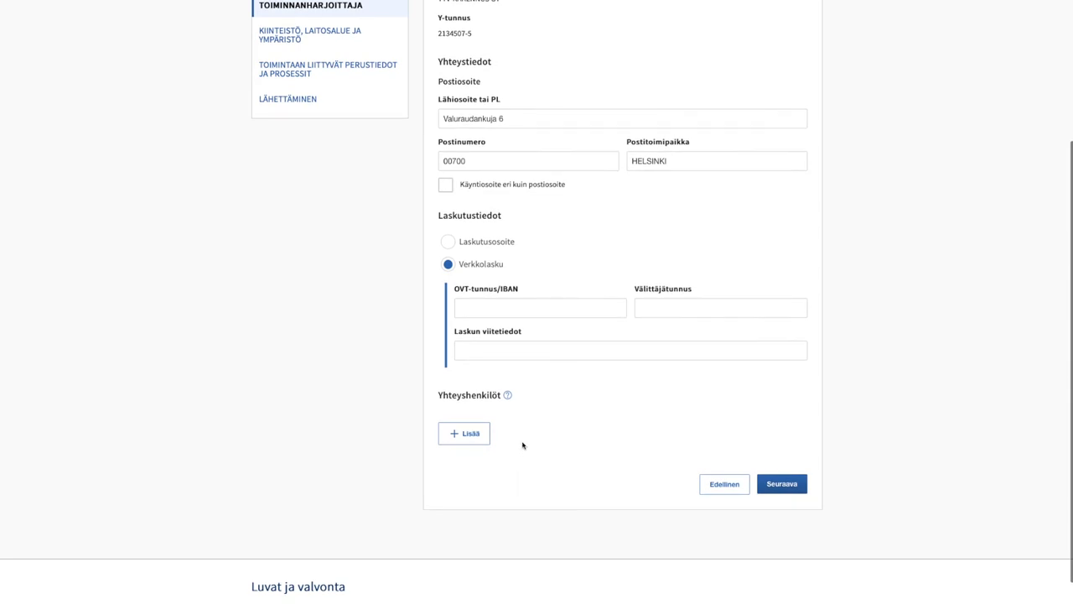
{"action": "left_click", "coordinate": [459, 434]}
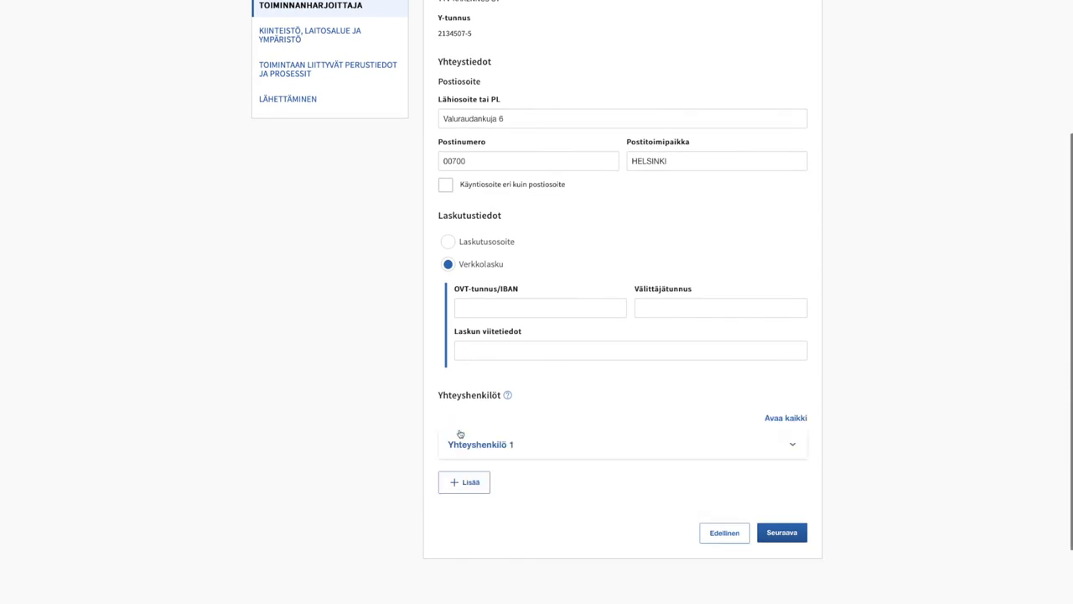
{"action": "left_click", "coordinate": [793, 444]}
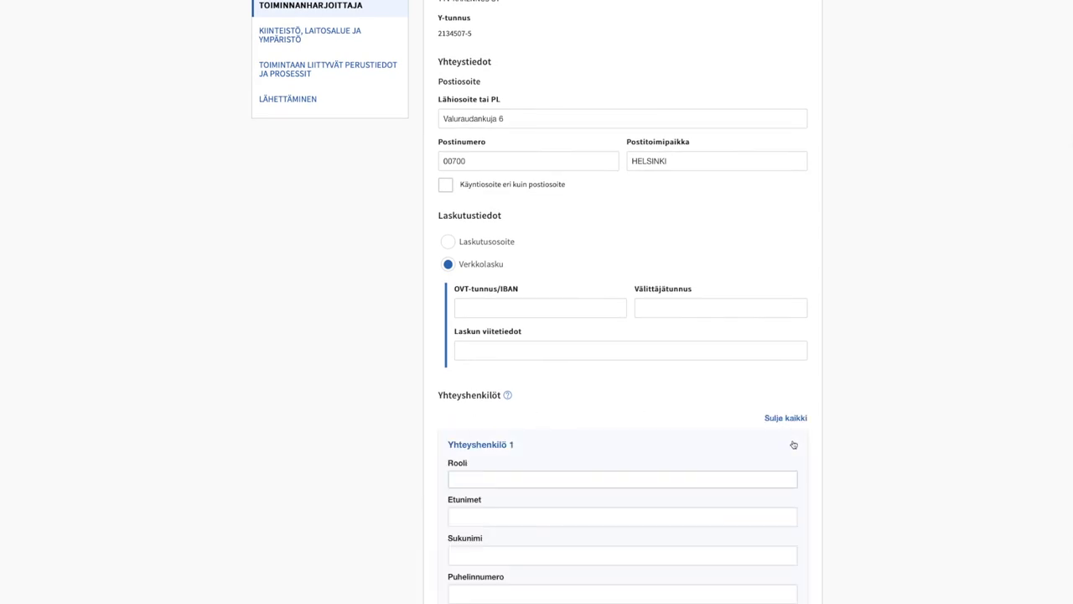
{"action": "scroll", "coordinate": [539, 450], "scroll_direction": "down", "scroll_amount": 2}
Go through the application's property and environment section, the basic activity and process information section, and the Lähettäminen section
{"action": "scroll", "coordinate": [537, 302], "scroll_direction": "up", "scroll_amount": 5}
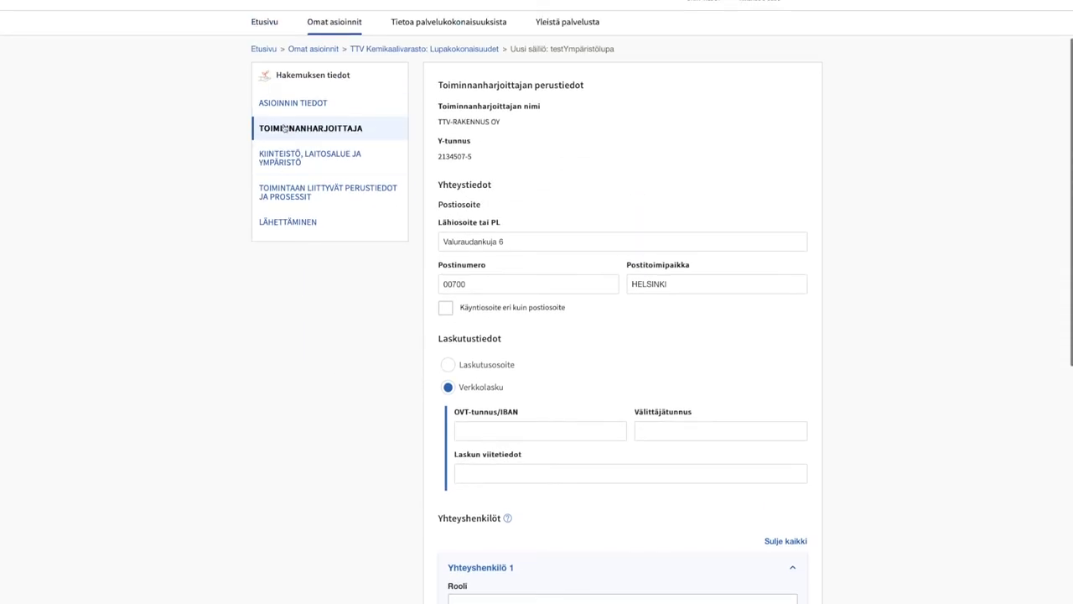
{"action": "left_click", "coordinate": [283, 159]}
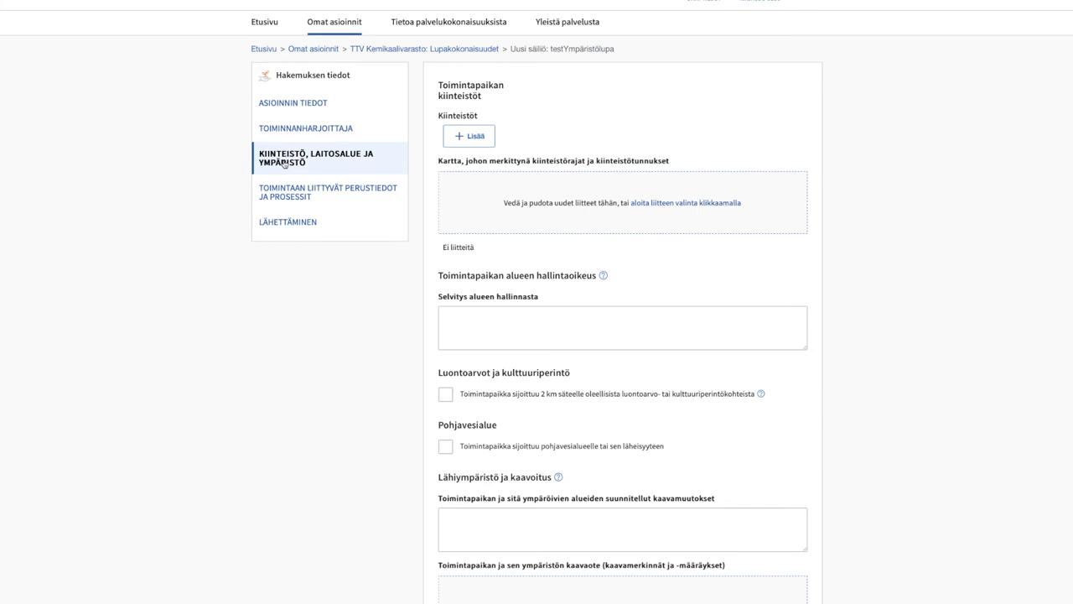
{"action": "left_click", "coordinate": [287, 207]}
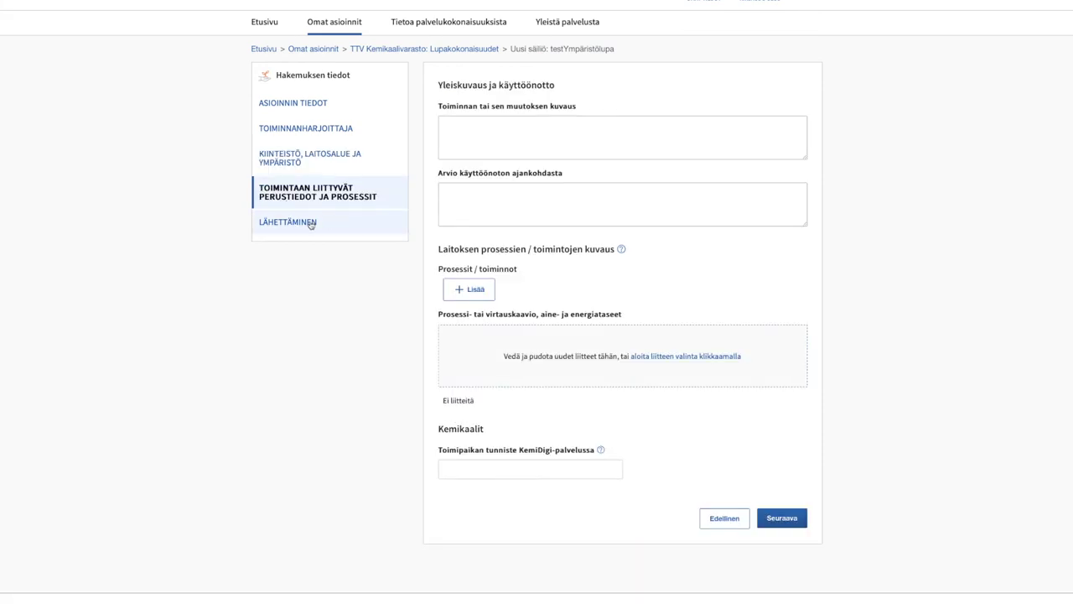
{"action": "left_click", "coordinate": [311, 223]}
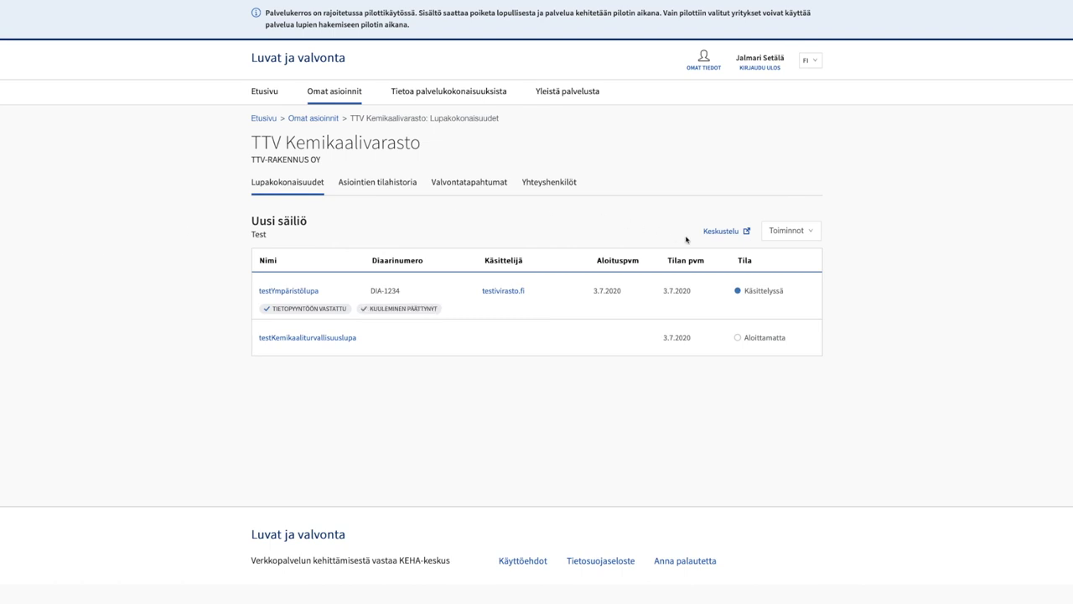
Open the Uusi säiliö discussion page and set up a new discussion about testRakennuslupa with the topic Kemikaalisäiliön rakennuslupa
{"action": "left_click", "coordinate": [720, 233]}
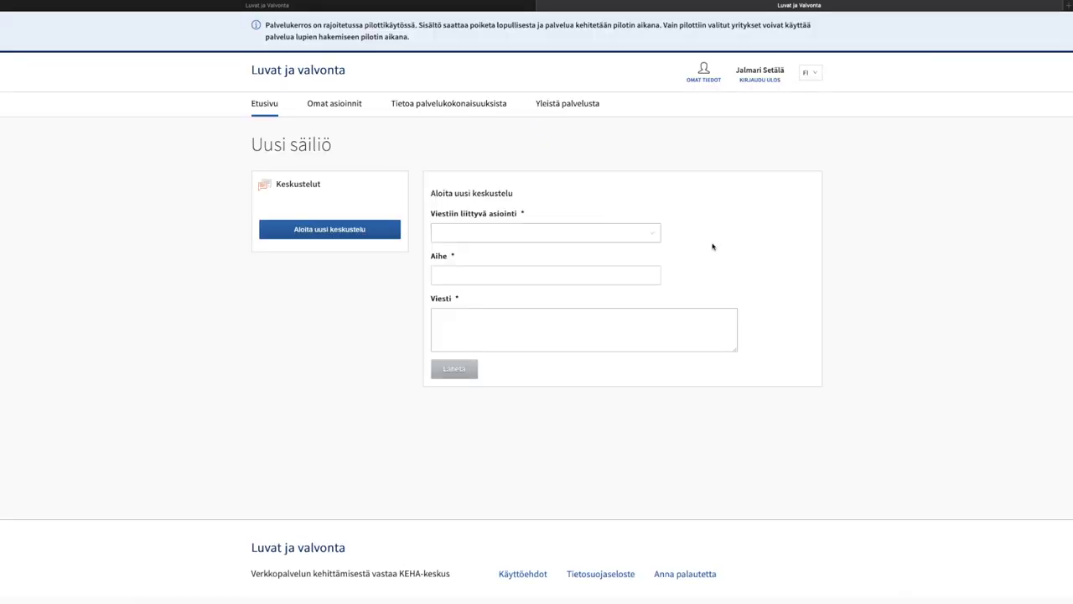
{"action": "left_click", "coordinate": [490, 235]}
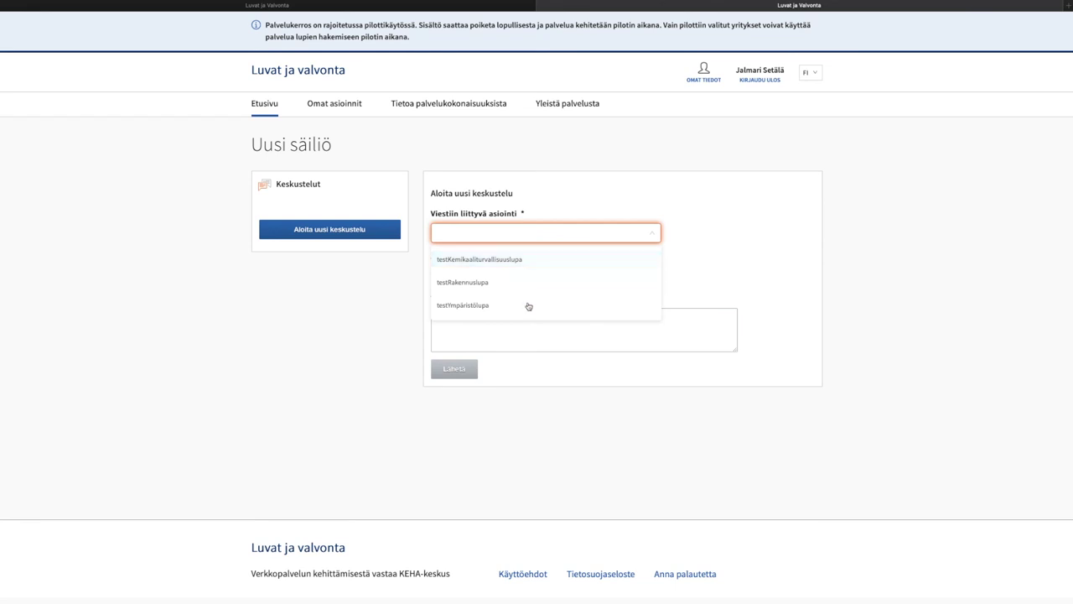
{"action": "left_click", "coordinate": [477, 283]}
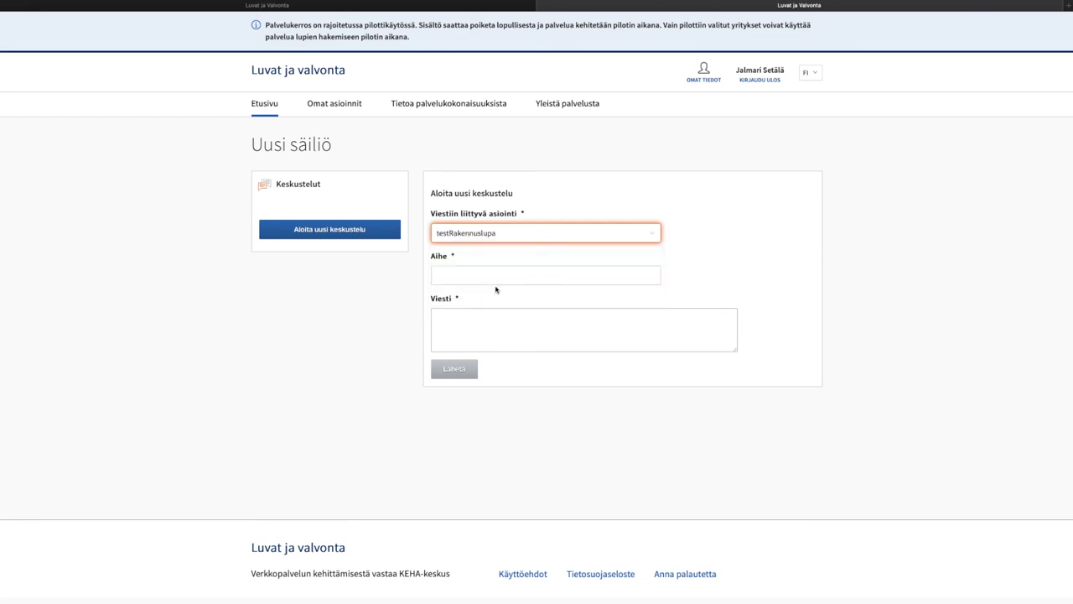
{"action": "left_click", "coordinate": [484, 277]}
{"action": "type", "text": "Kemikaalisäiliön rakenn"}
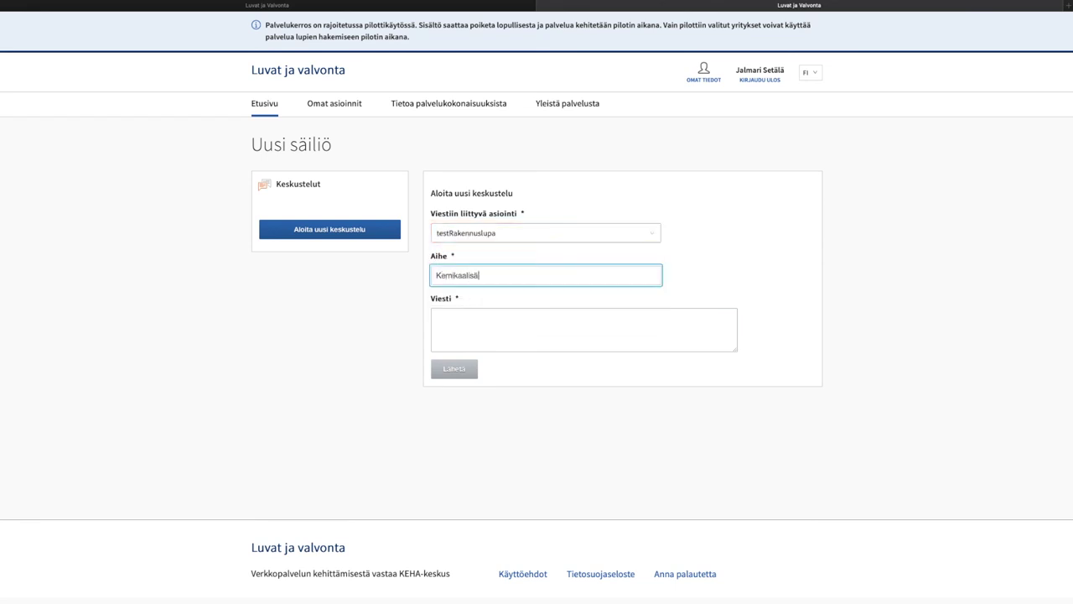
{"action": "type", "text": "uslupa"}
Write the message "Olen hakenut rakennuslupaa aikaisemmin, miten voin liittää sen kokonaisuuteen?" and send it
{"action": "key", "text": "Tab"}
{"action": "type", "text": "Olen hakenut rakennuslupaa aikaisemmin, miten voin liittää sen kokonaisuuteen?"}
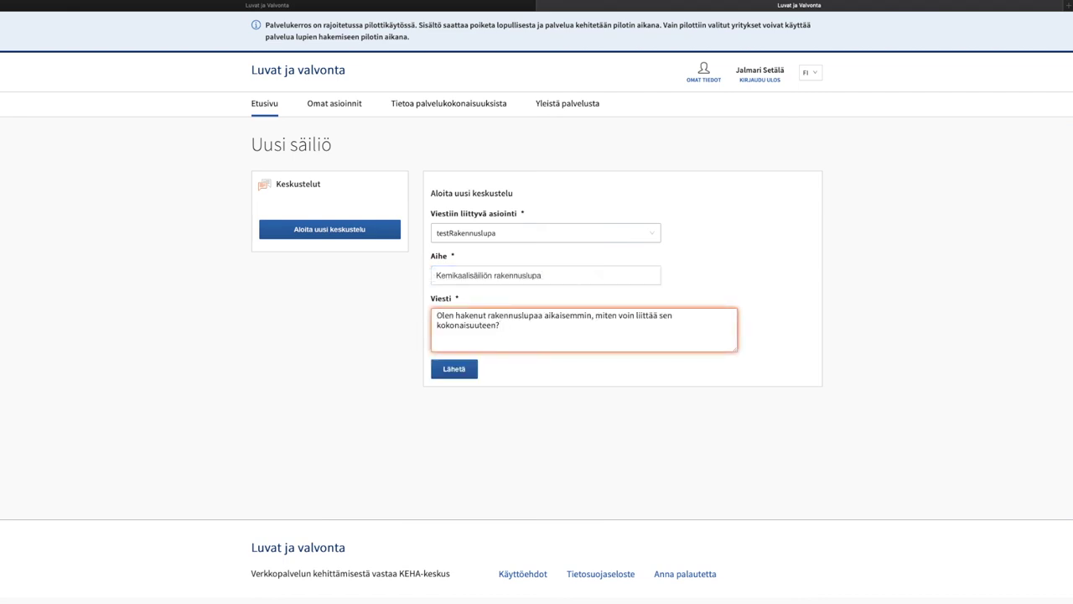
{"action": "left_click", "coordinate": [449, 377]}
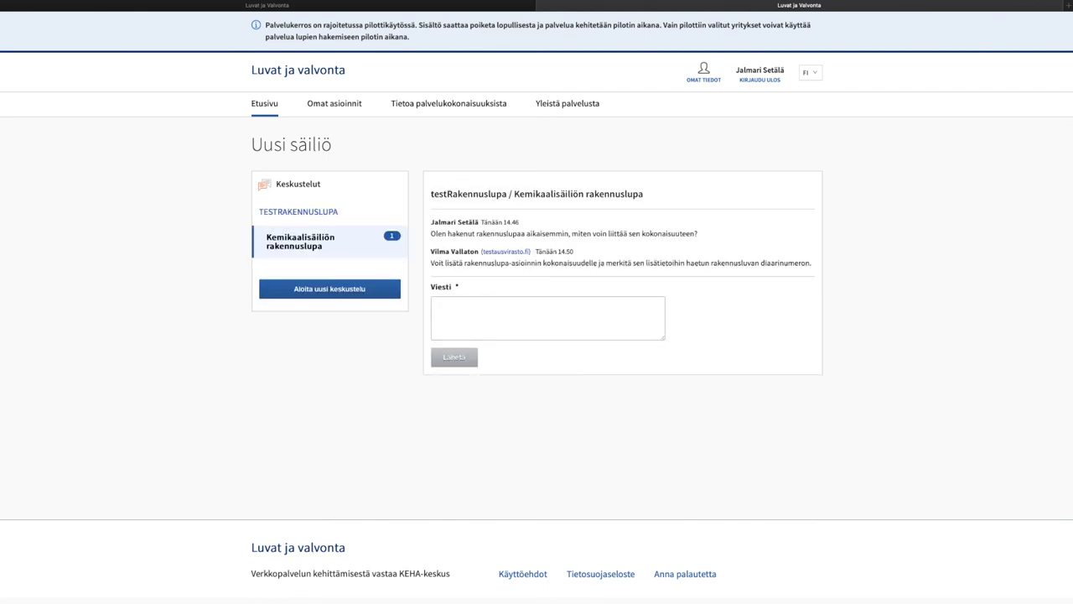
Reply to the authority in the Kemikaalisäiliön rakennuslupa discussion with "Selvä, kiitos tiedosta!"
{"action": "left_click", "coordinate": [515, 328]}
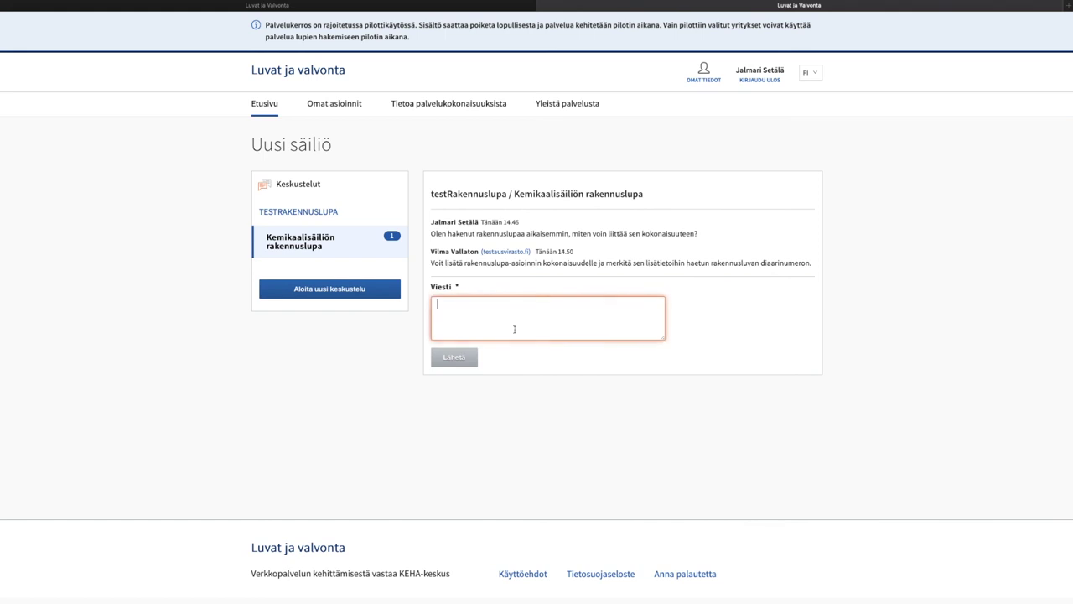
{"action": "type", "text": "Selvä, kiitos tiedosta!"}
{"action": "left_click", "coordinate": [462, 358]}
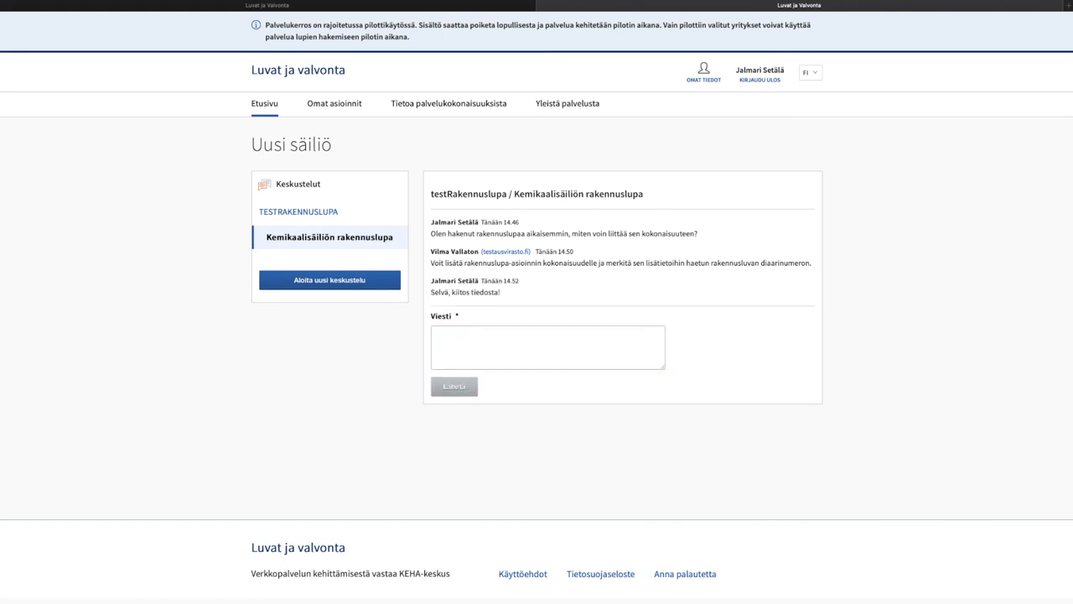
Return to the TTV Kemikaalivarasto site page and view its upcoming supervision events and the authorities' contact persons
{"action": "left_click", "coordinate": [543, 6]}
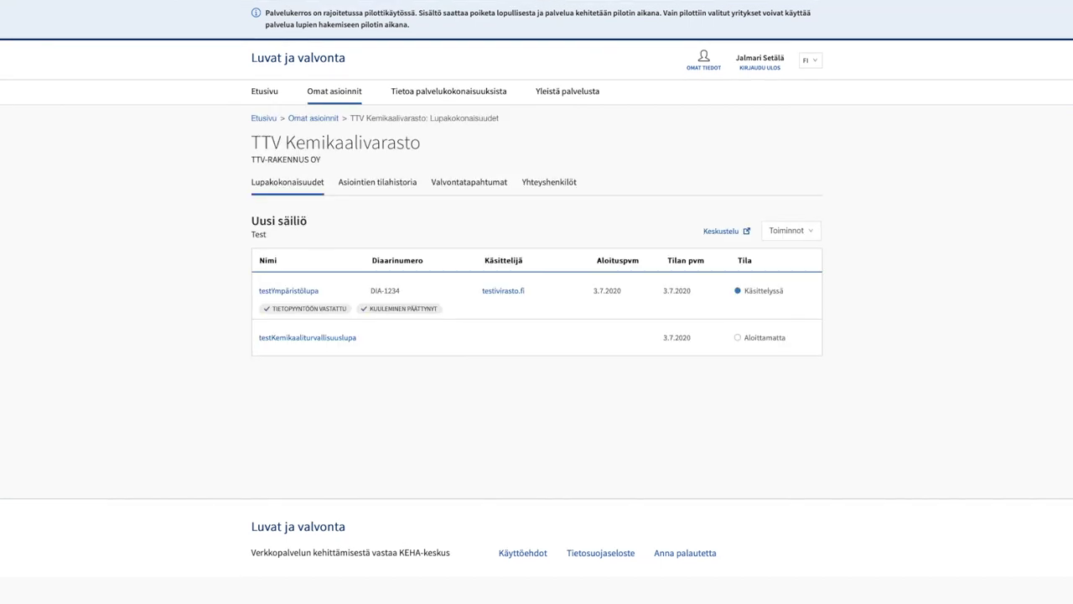
{"action": "left_click", "coordinate": [458, 182]}
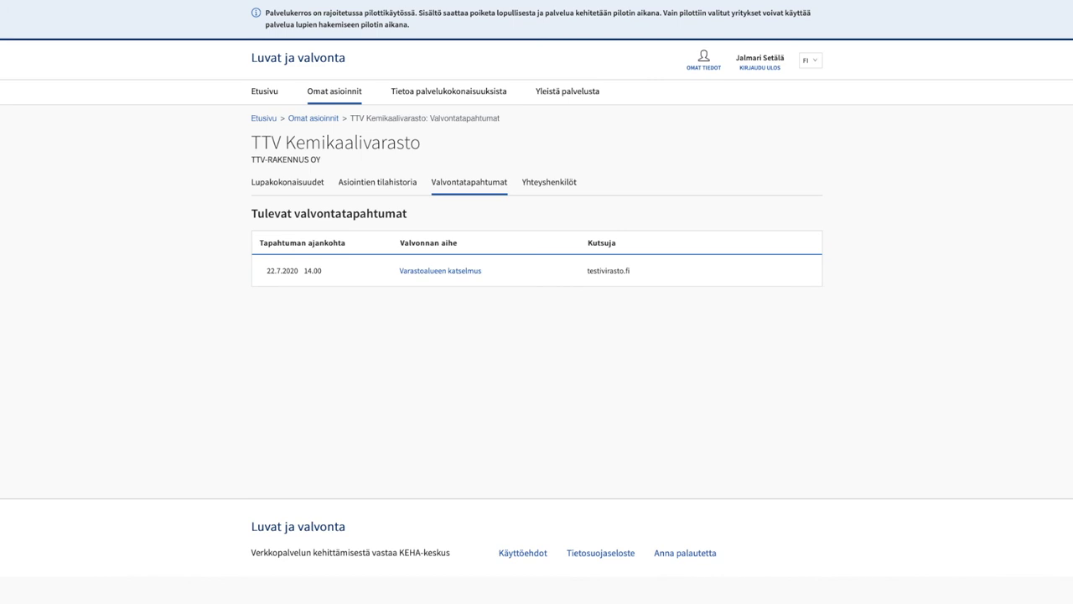
{"action": "left_click", "coordinate": [549, 184]}
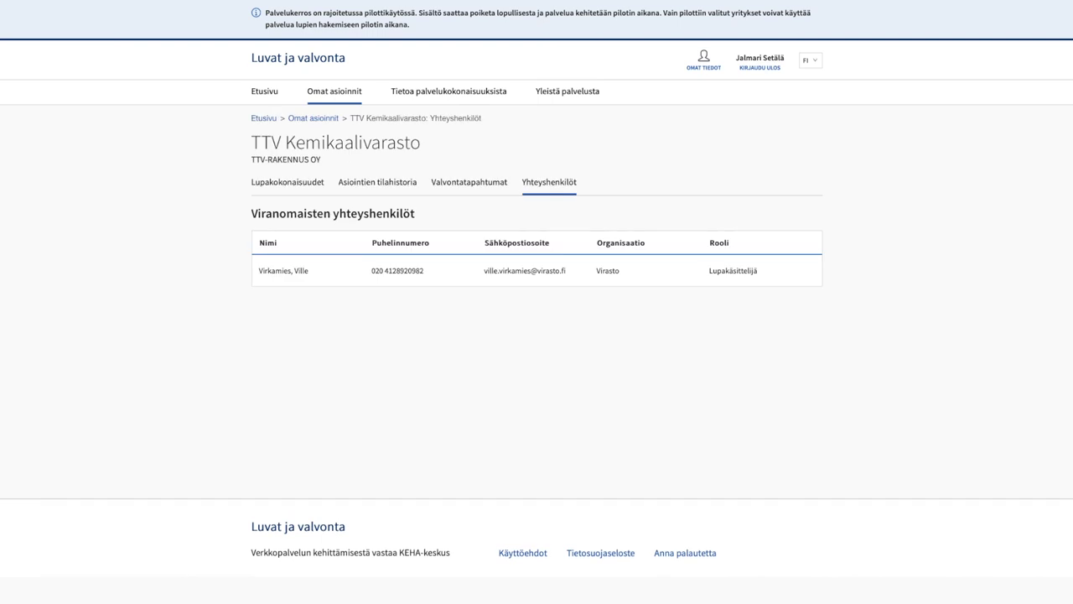